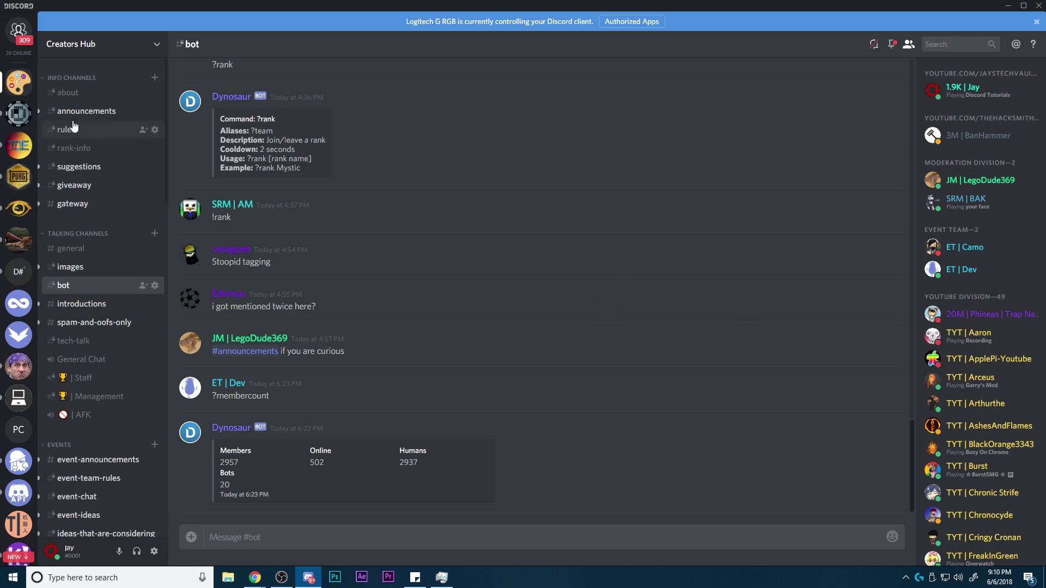
- Glance at the other server's staff announcements, then open Creators Hub's Roles settings
click(18, 114)
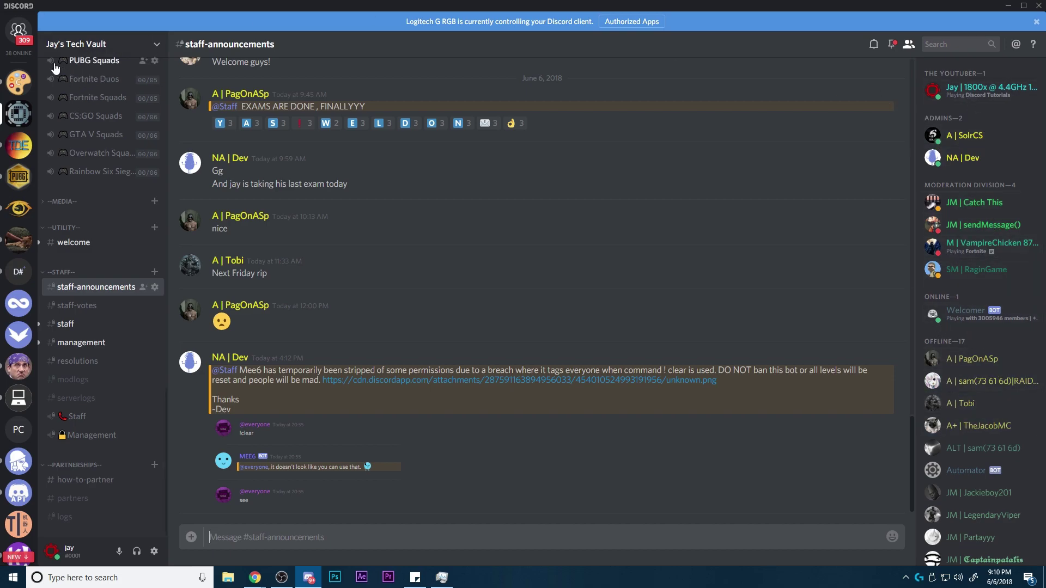
click(19, 84)
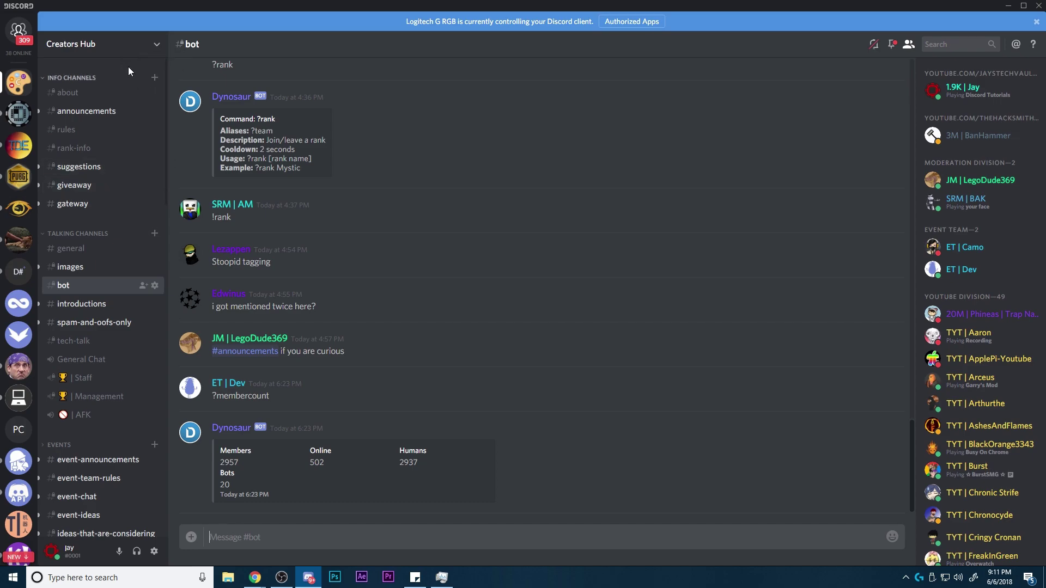
click(103, 47)
click(126, 99)
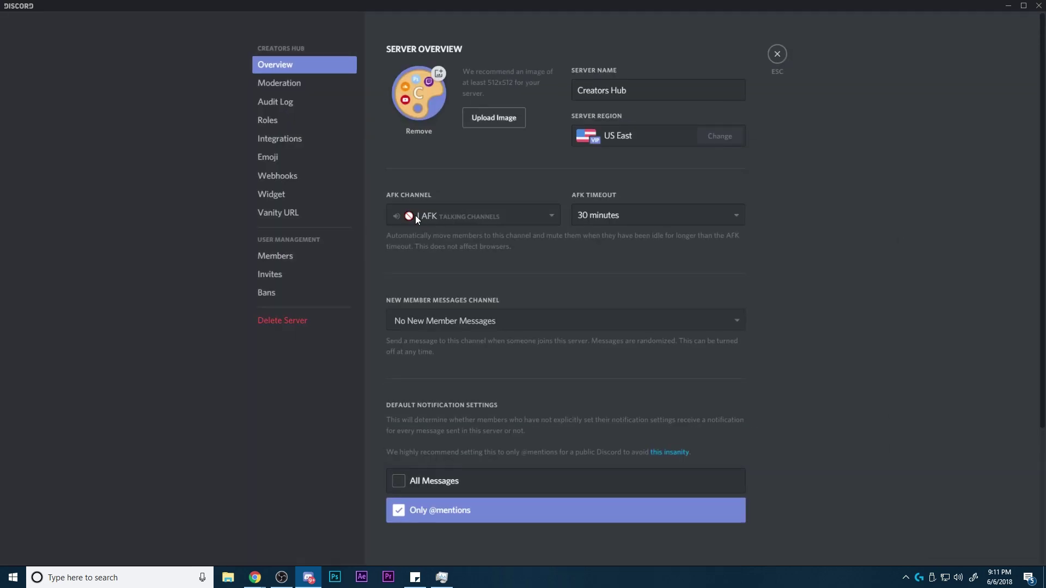
click(289, 121)
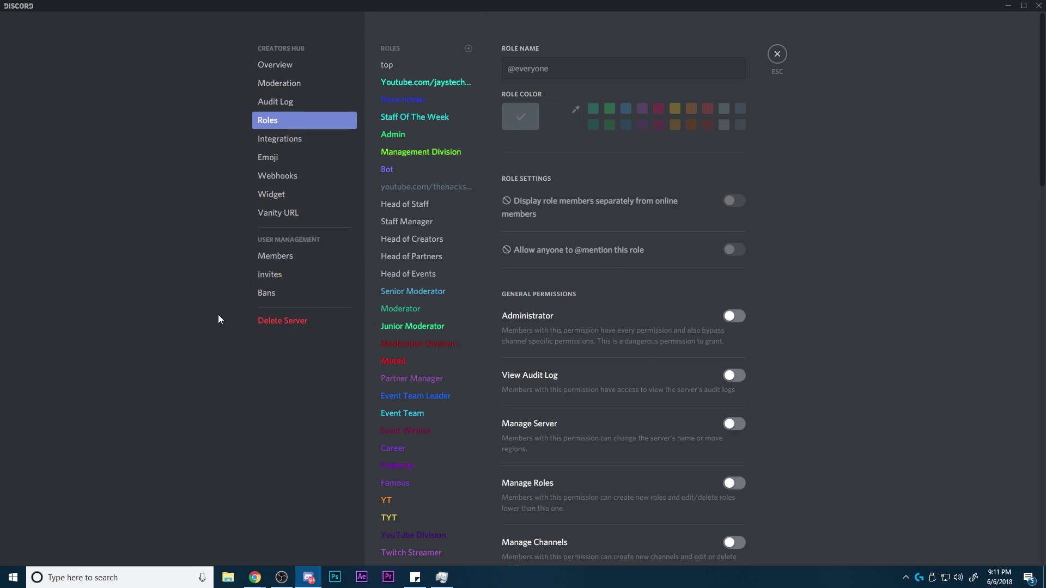
- Scroll up and down the Creators Hub role list to review its full ranking
scroll(415, 324, down, 9)
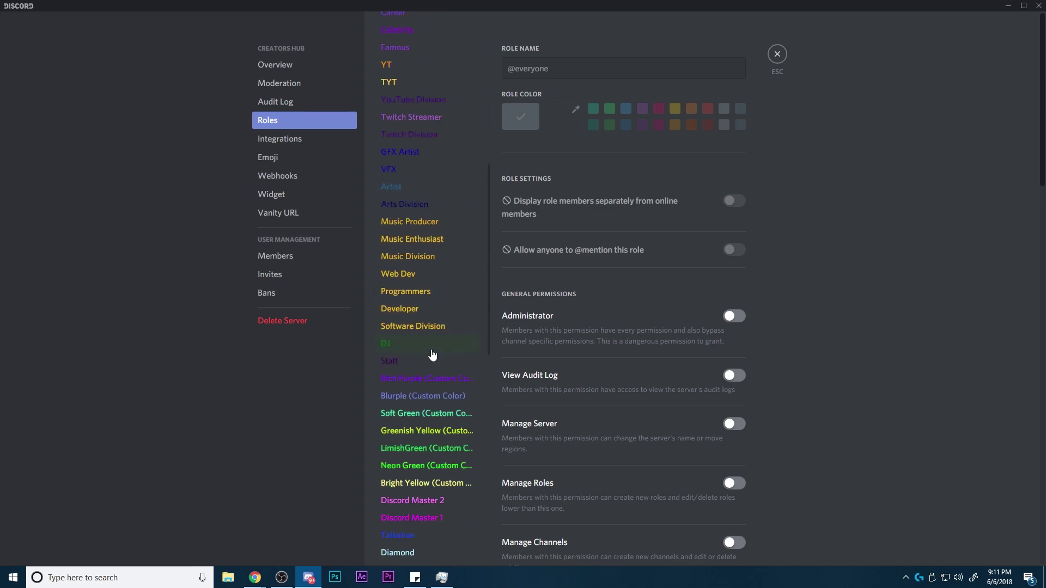
scroll(420, 381, up, 7)
scroll(414, 327, down, 3)
scroll(428, 158, down, 10)
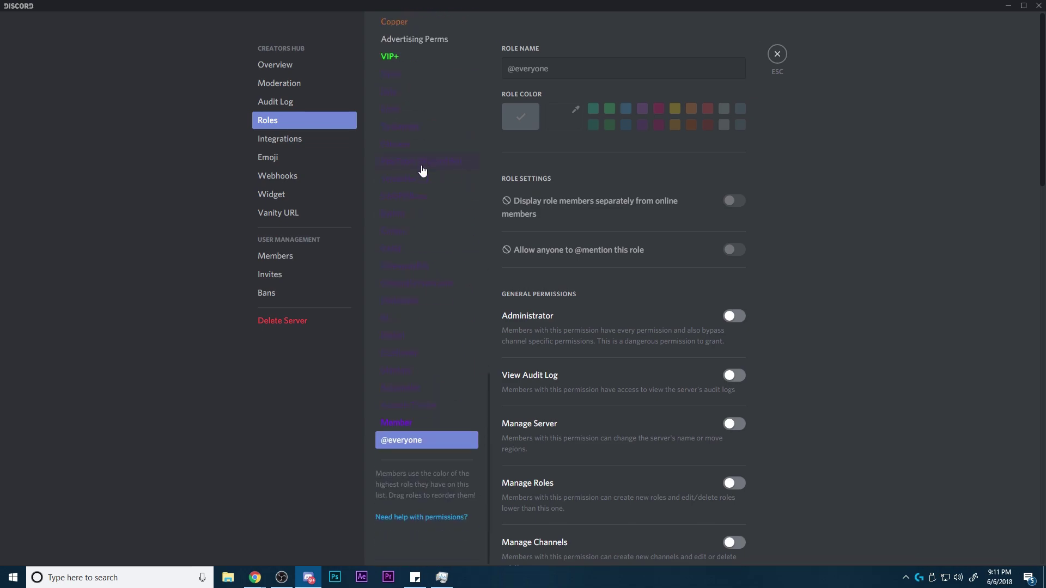
scroll(422, 218, up, 12)
scroll(421, 391, up, 3)
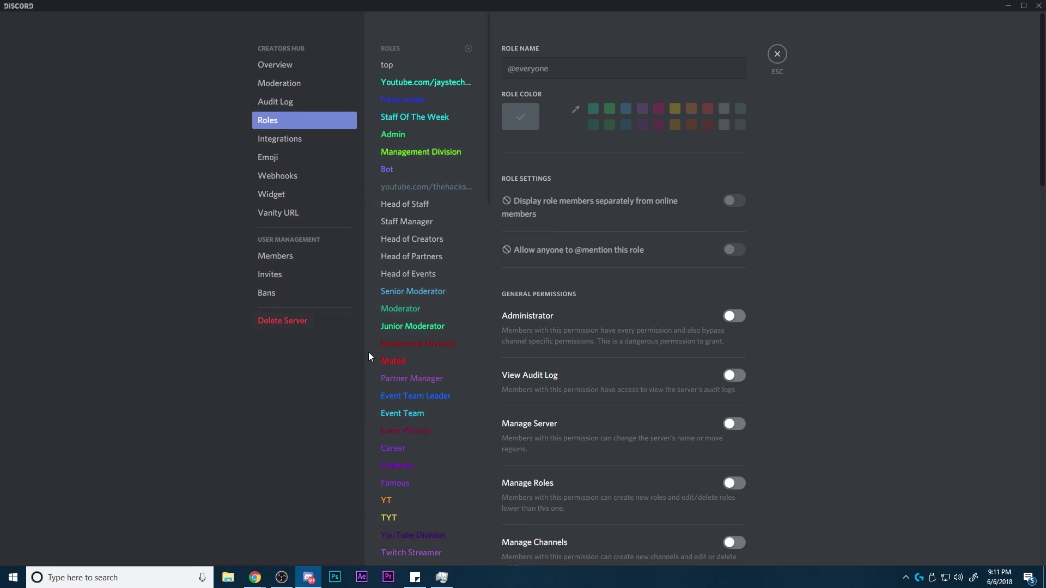
scroll(467, 355, down, 3)
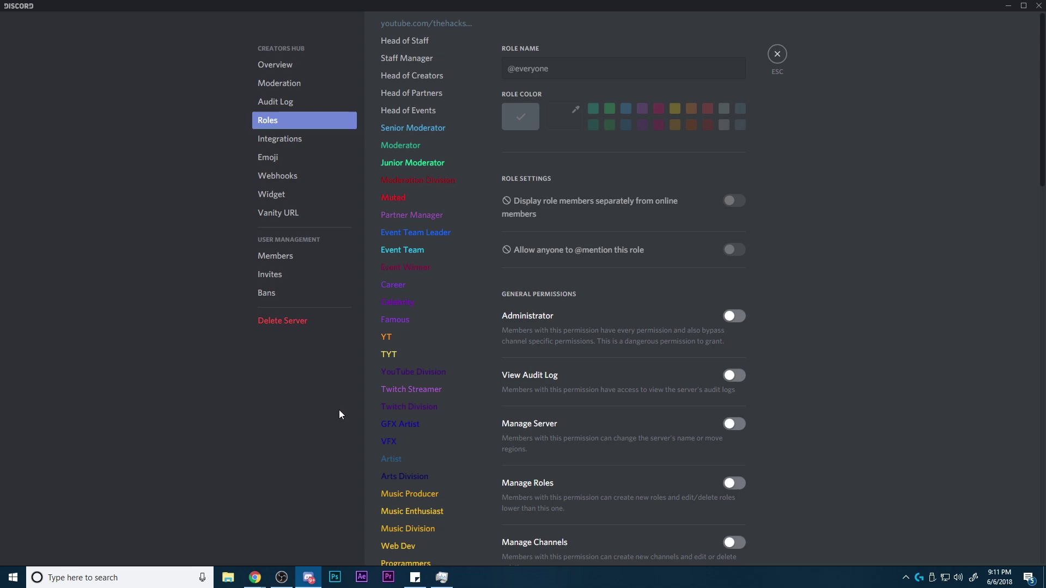
scroll(389, 376, down, 6)
scroll(442, 383, up, 8)
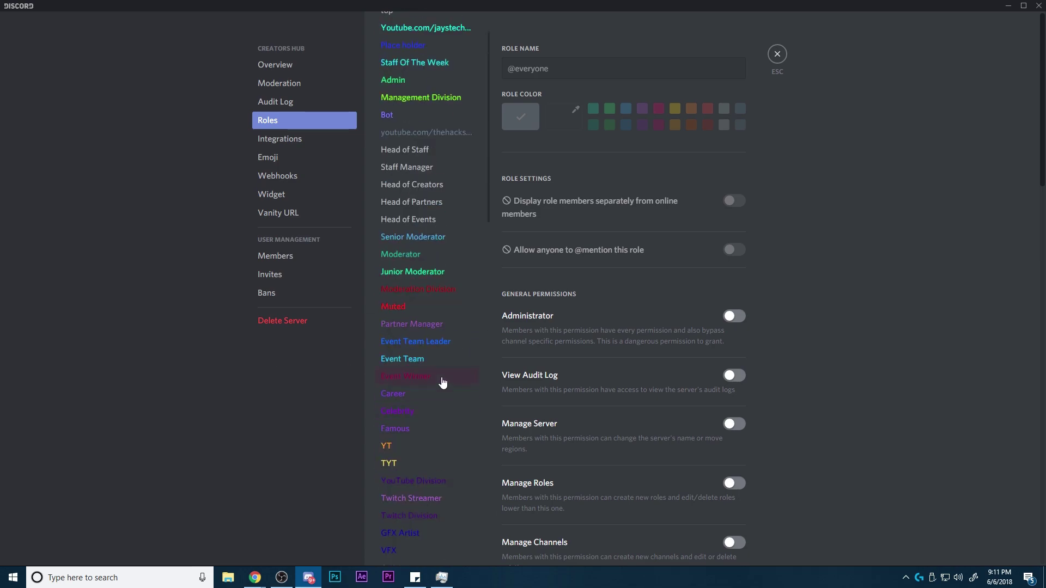
scroll(442, 383, up, 1)
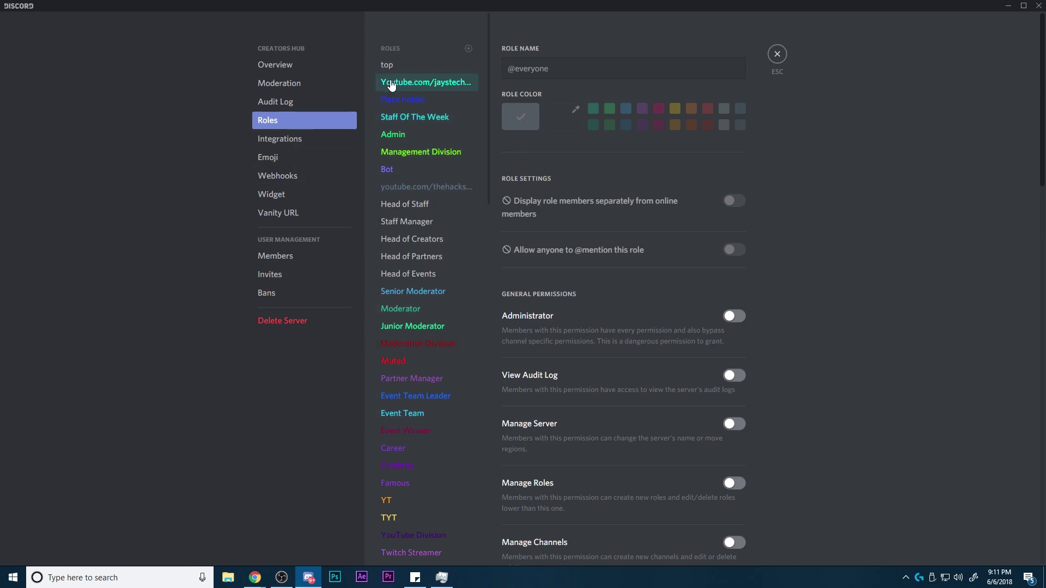
- Leave server settings and view the Moderation Division members' role cards in #bot
click(777, 54)
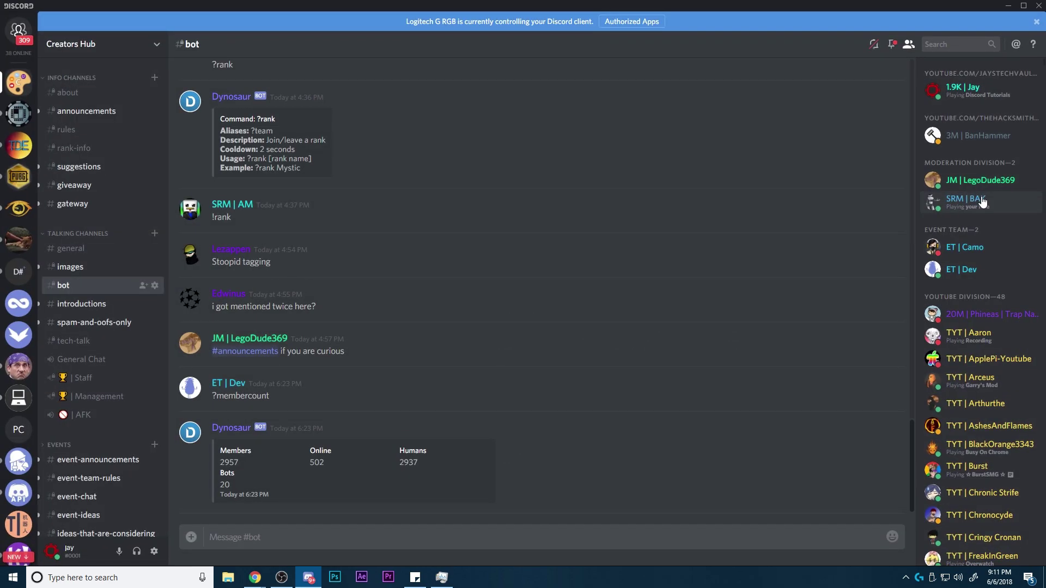
click(987, 183)
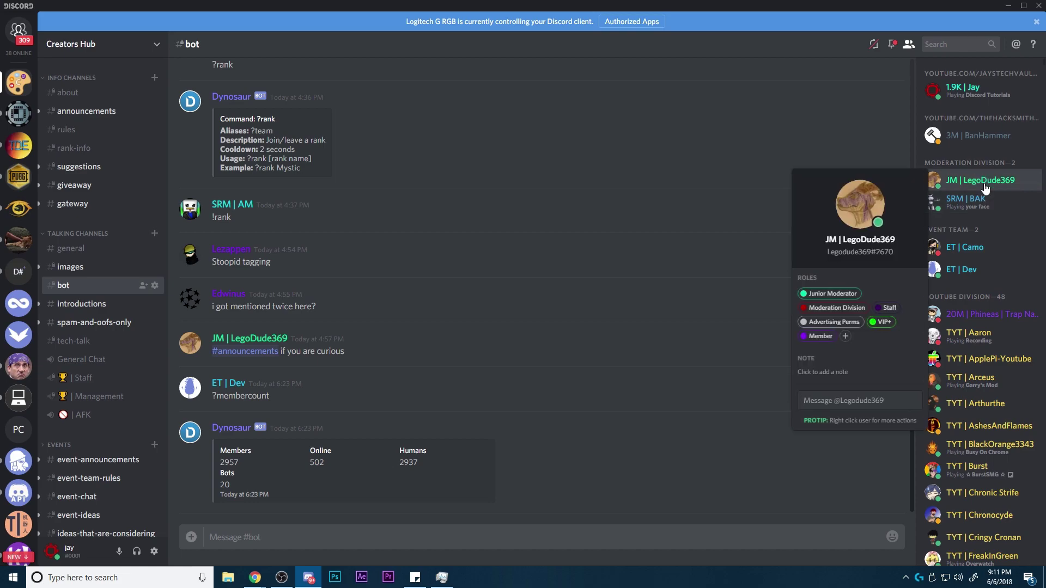
click(970, 201)
click(970, 202)
click(988, 181)
click(987, 183)
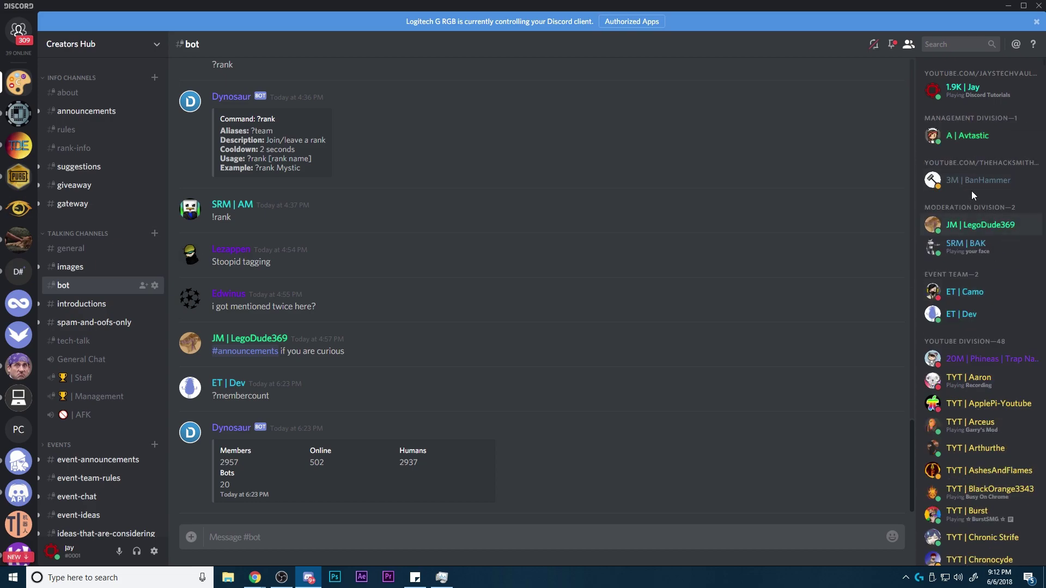
click(980, 225)
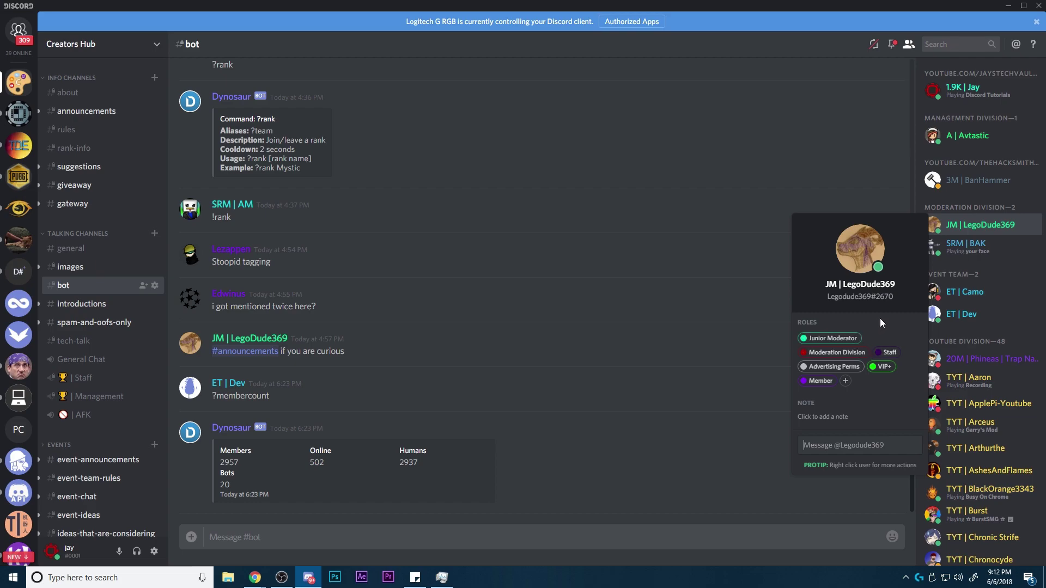
click(794, 157)
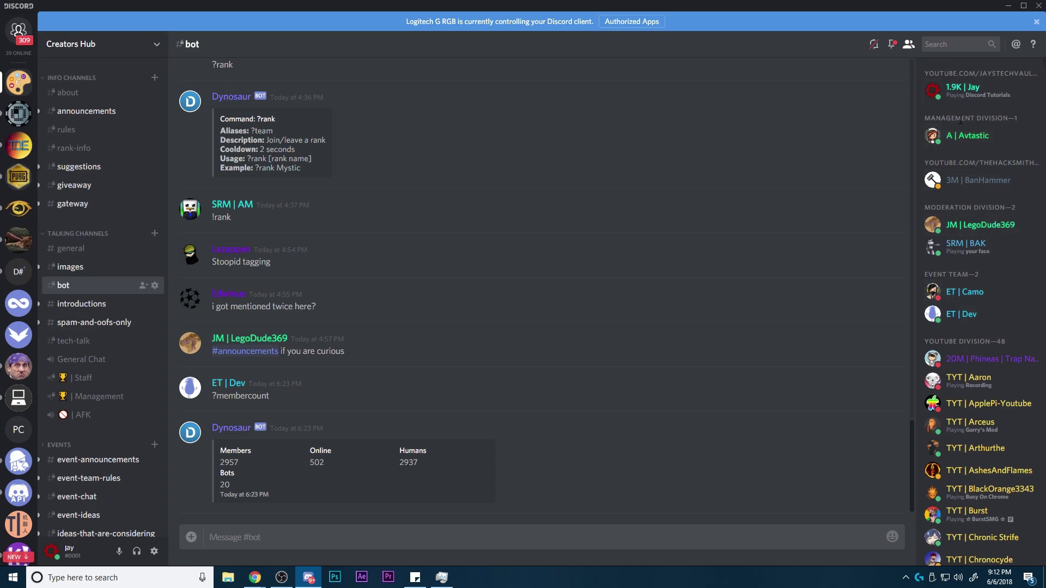
- Check the Management Division member's roles and scroll the role-grouped member list
click(987, 135)
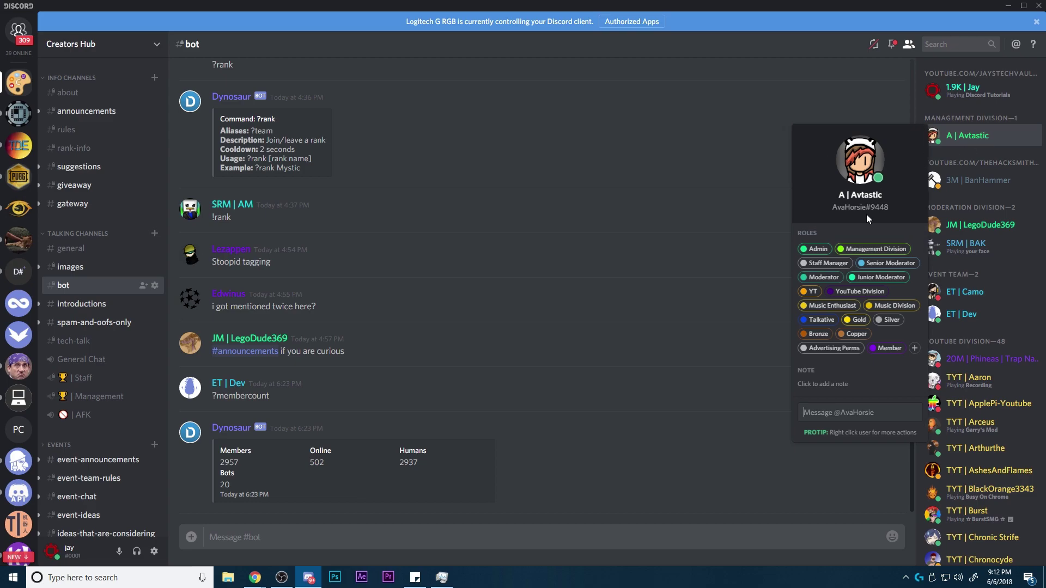
click(987, 141)
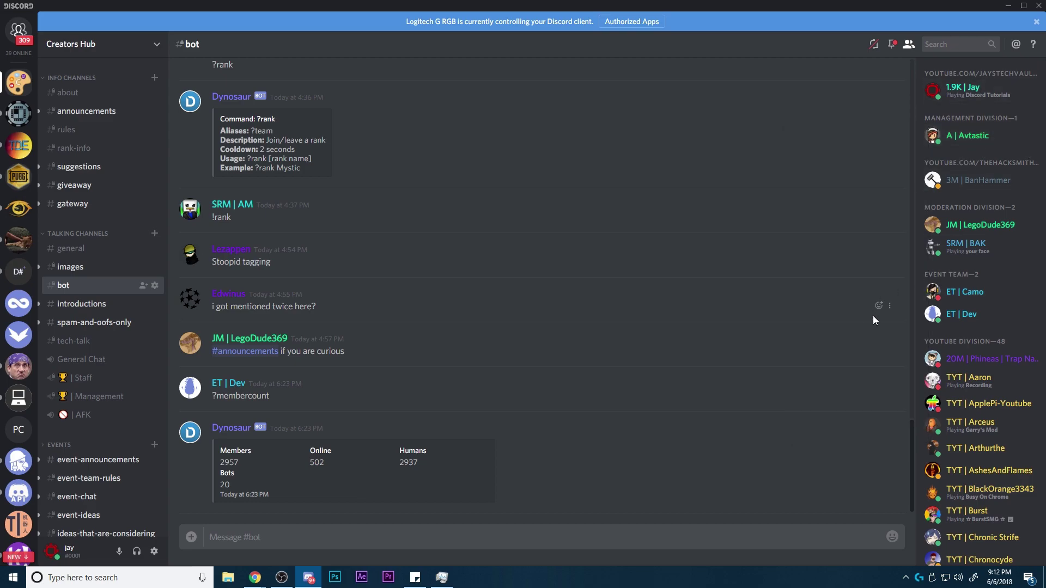
scroll(984, 327, down, 6)
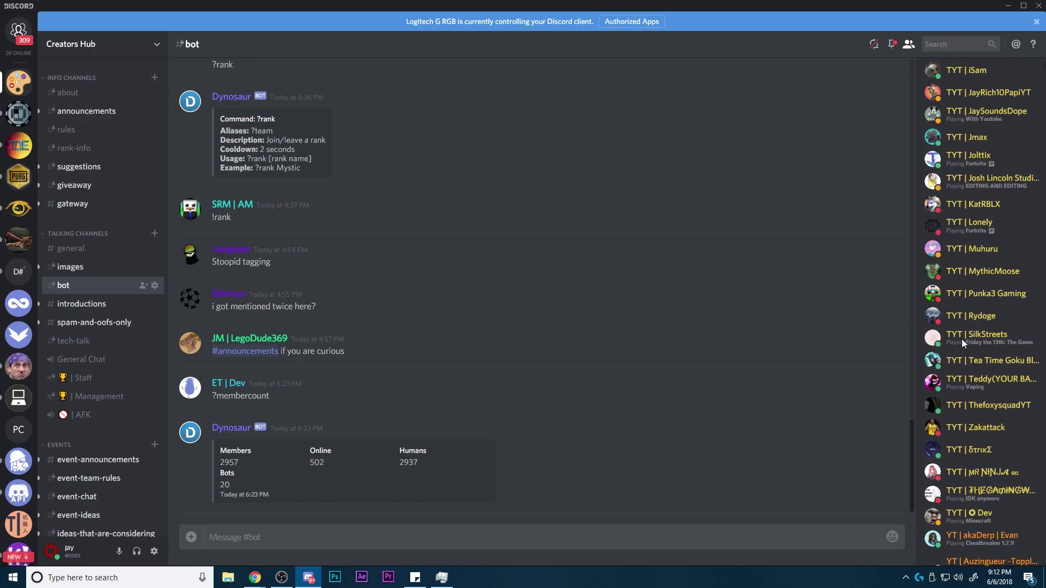
scroll(971, 352, up, 6)
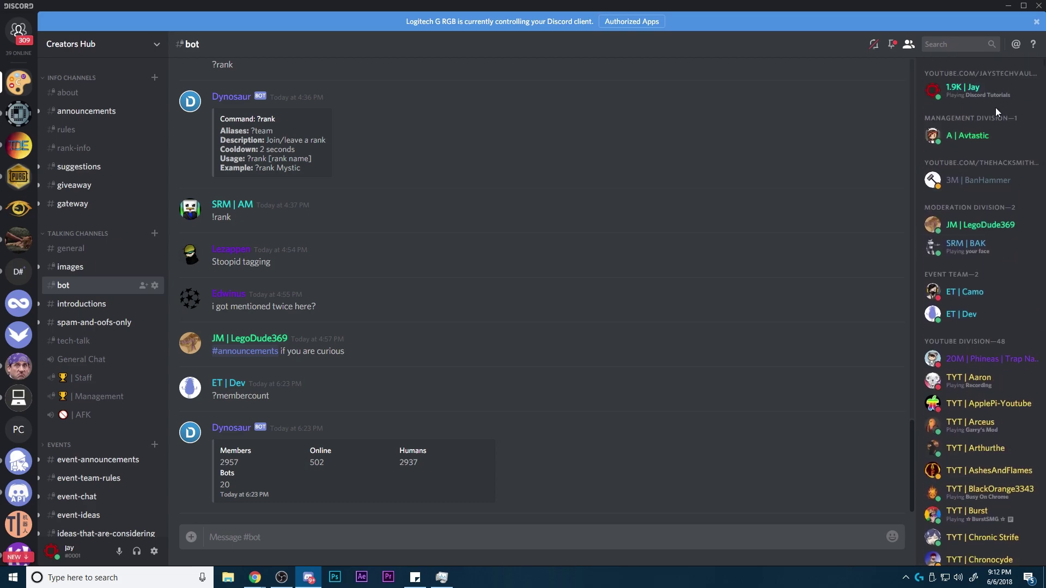
click(970, 136)
click(949, 113)
click(952, 93)
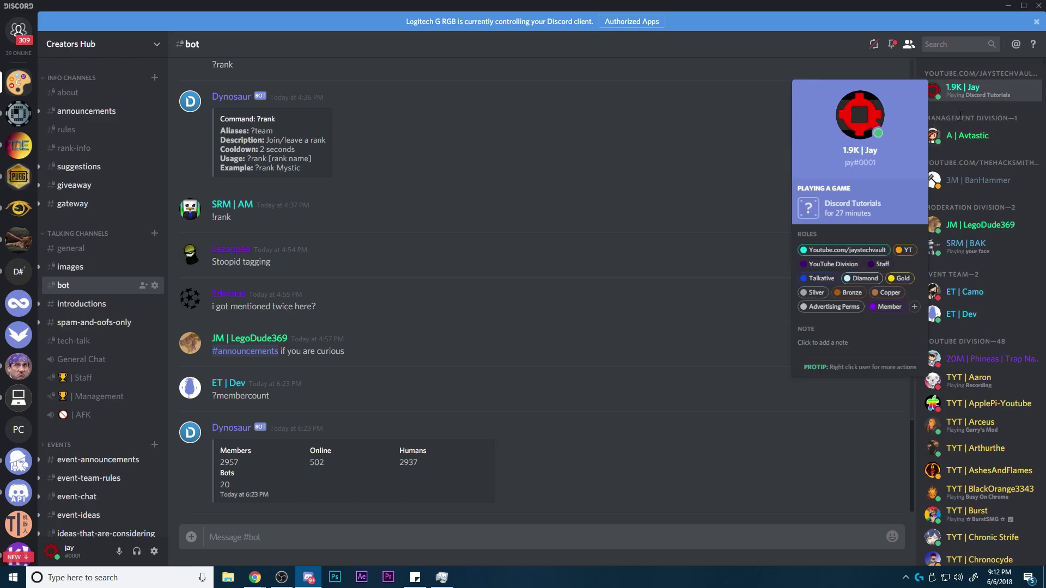
click(1006, 116)
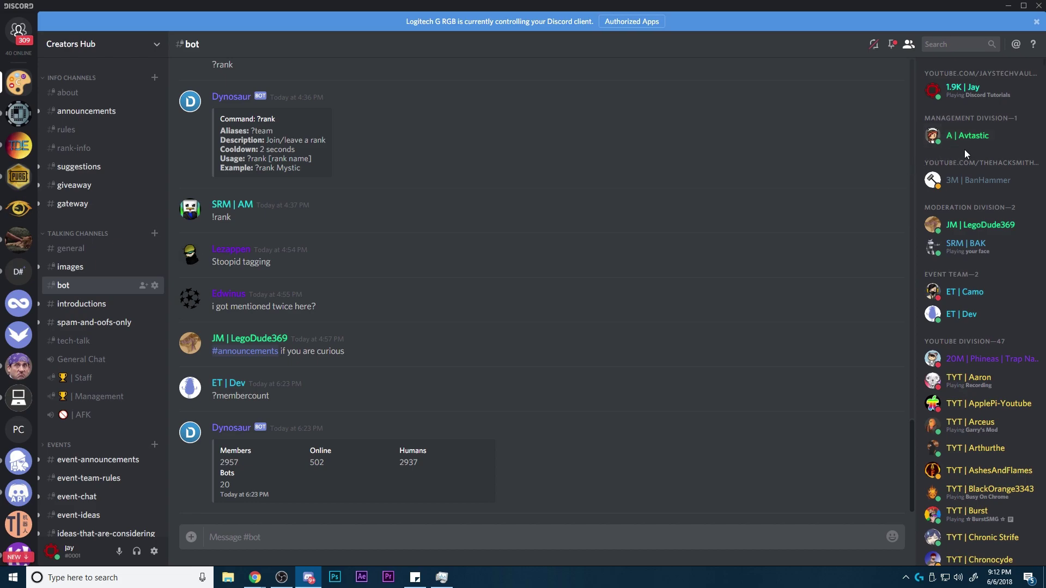
click(992, 88)
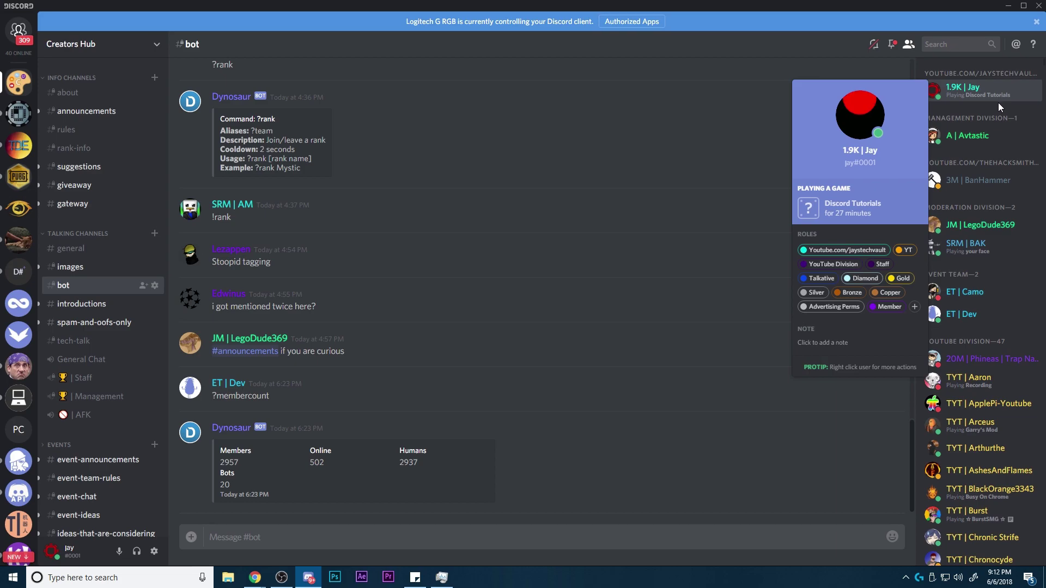
click(999, 120)
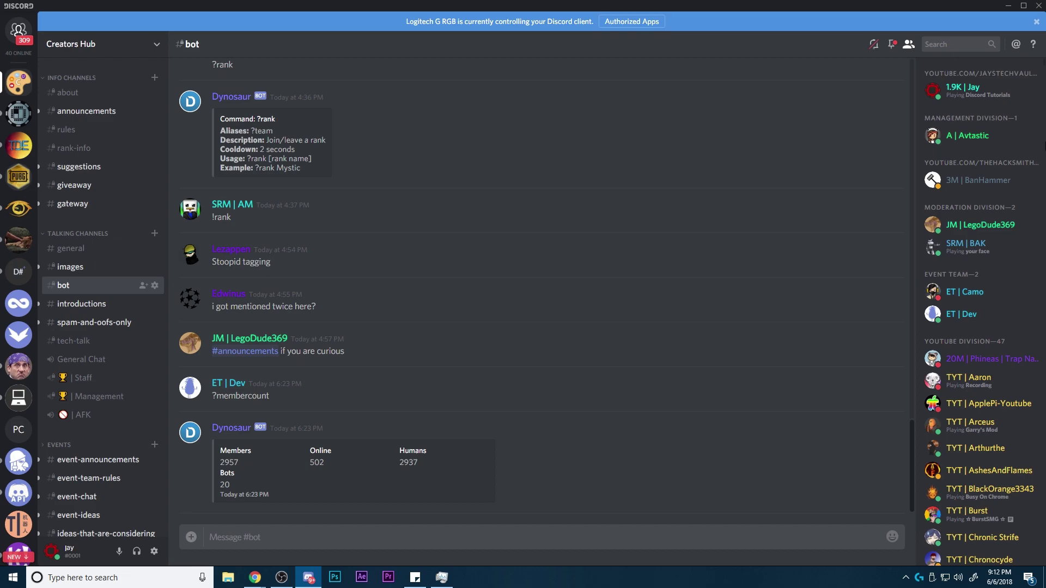
click(976, 137)
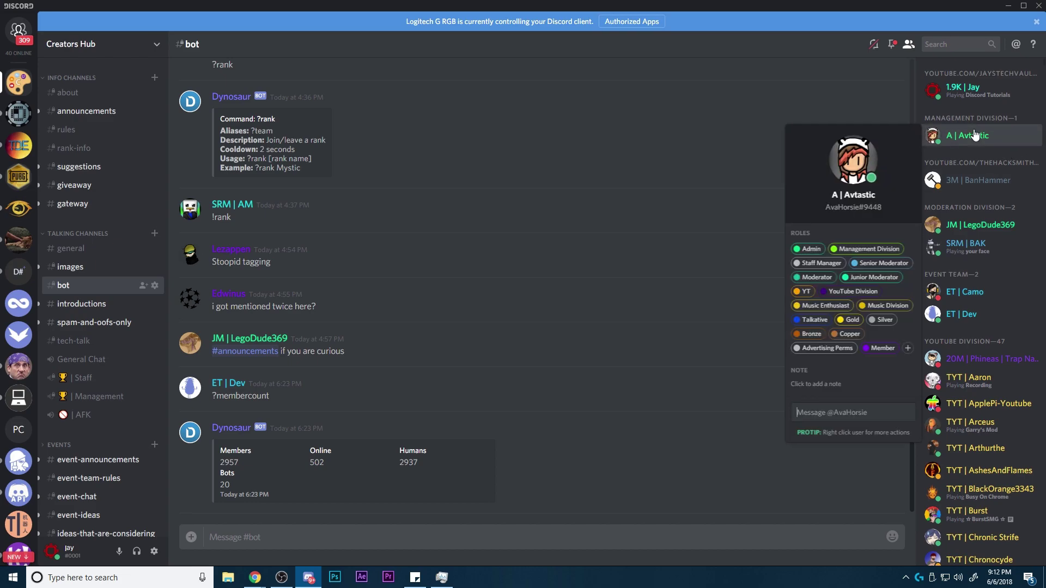
click(747, 257)
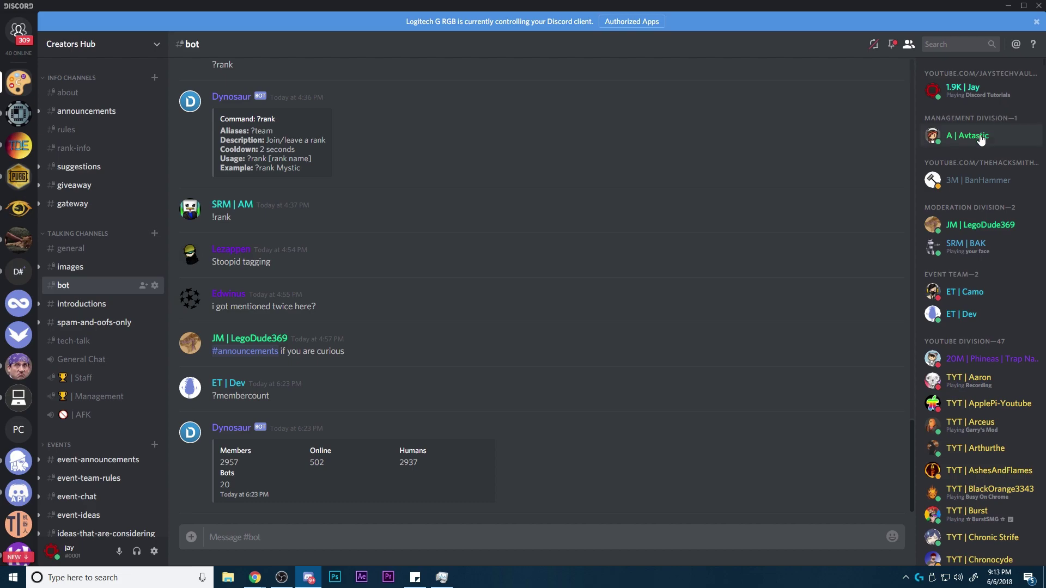
click(18, 114)
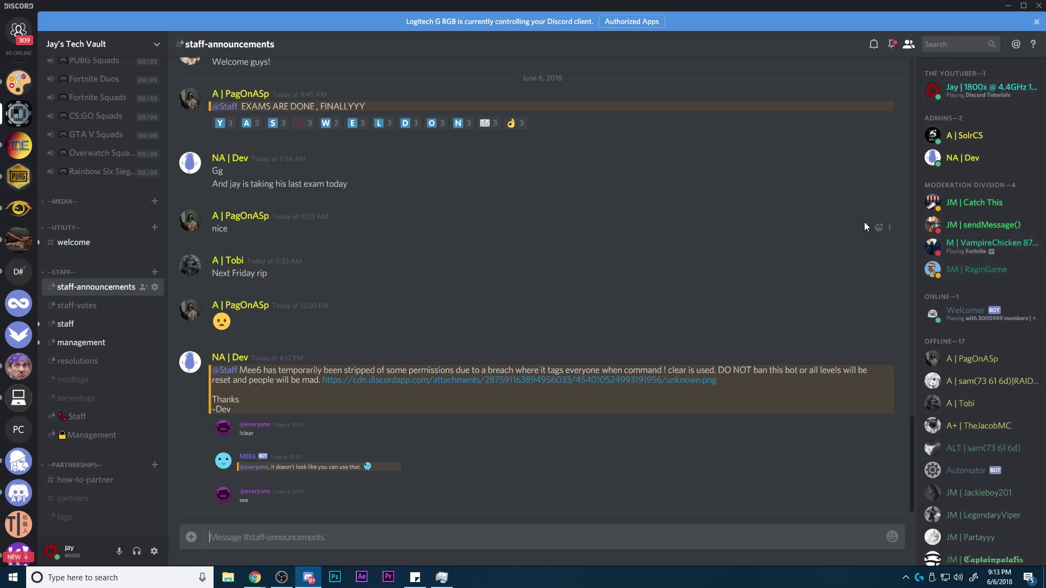
scroll(107, 158, up, 12)
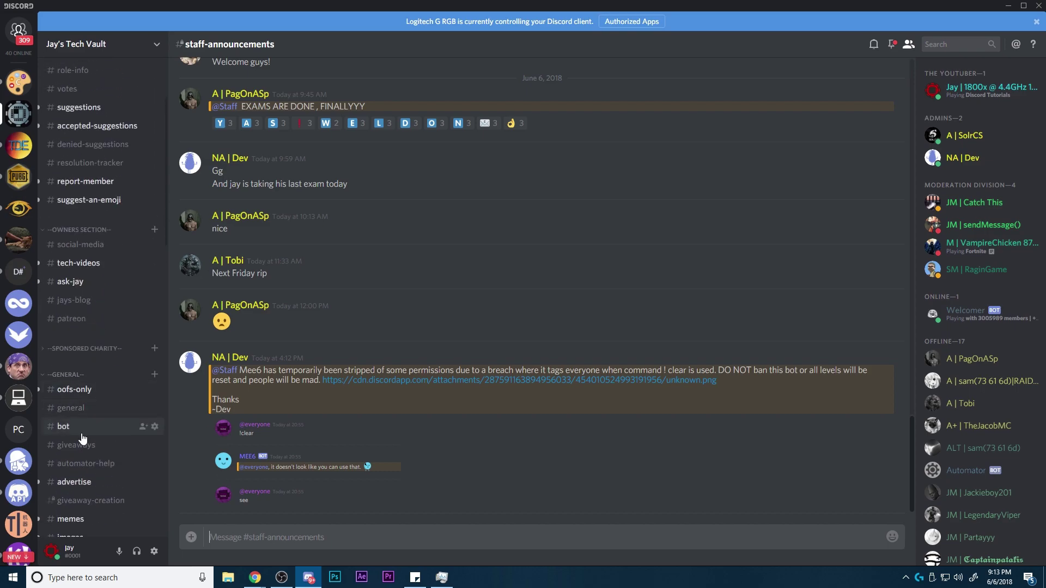
scroll(109, 427, down, 2)
scroll(107, 421, up, 5)
scroll(107, 355, down, 3)
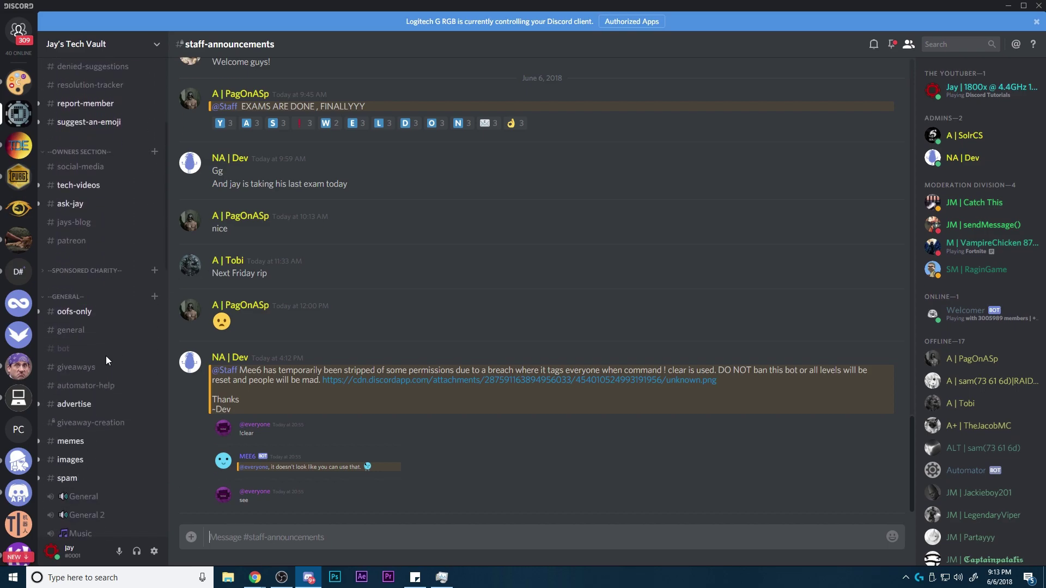
click(71, 315)
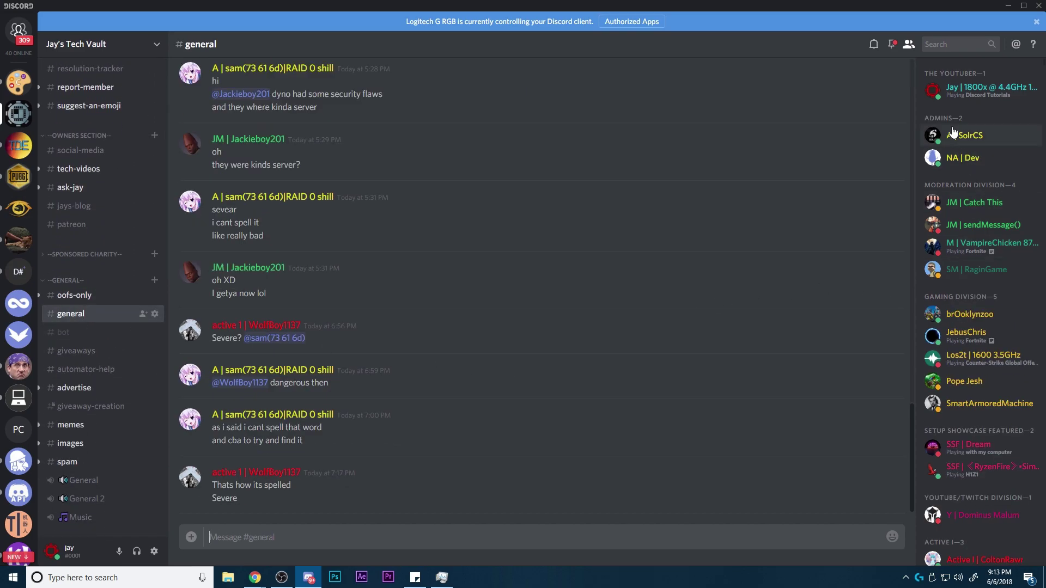
click(1005, 308)
click(979, 383)
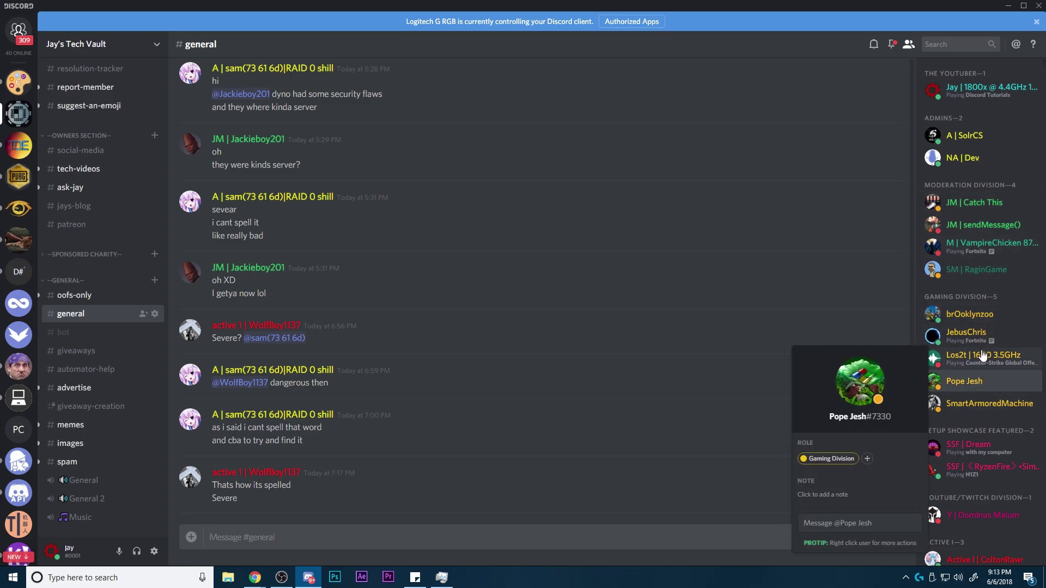
click(984, 386)
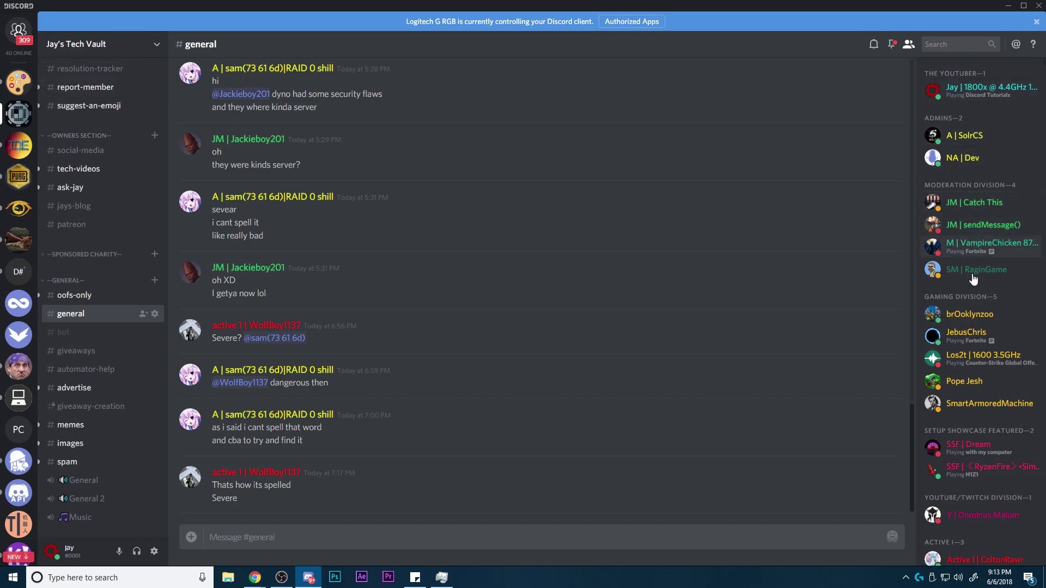
scroll(978, 279, down, 4)
scroll(1001, 327, down, 4)
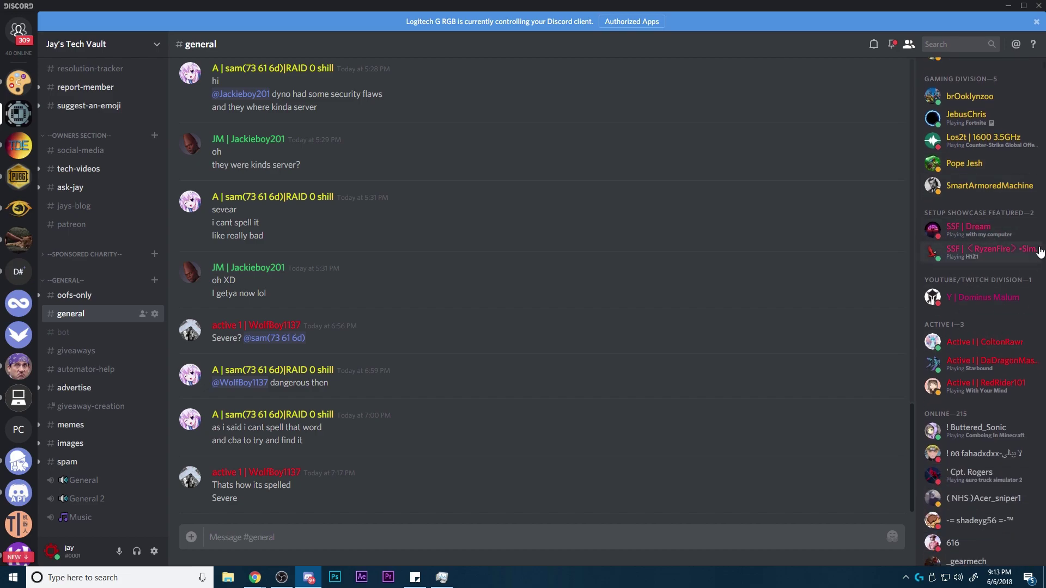
scroll(1009, 315, down, 3)
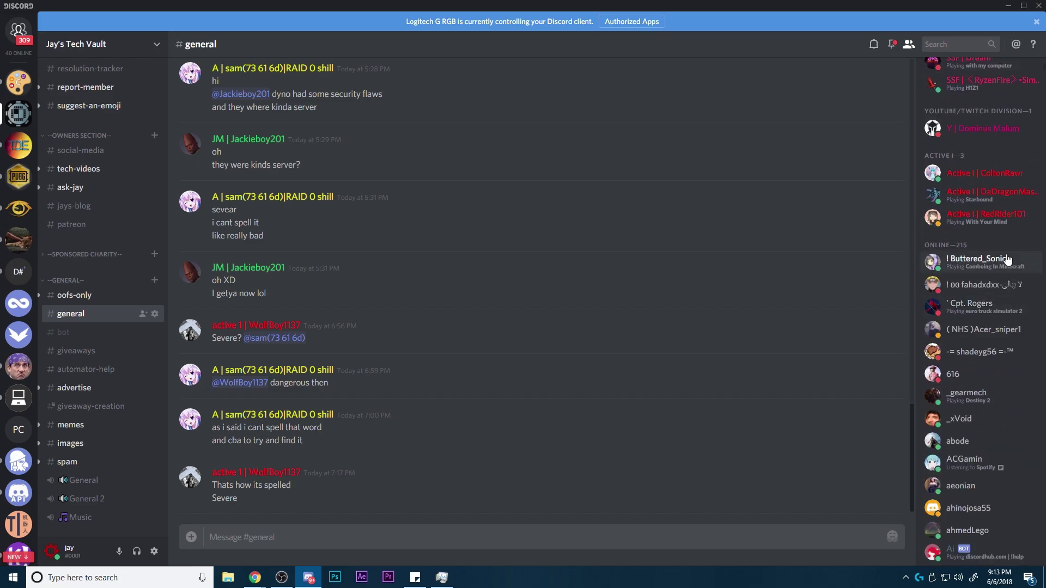
scroll(1002, 272, up, 3)
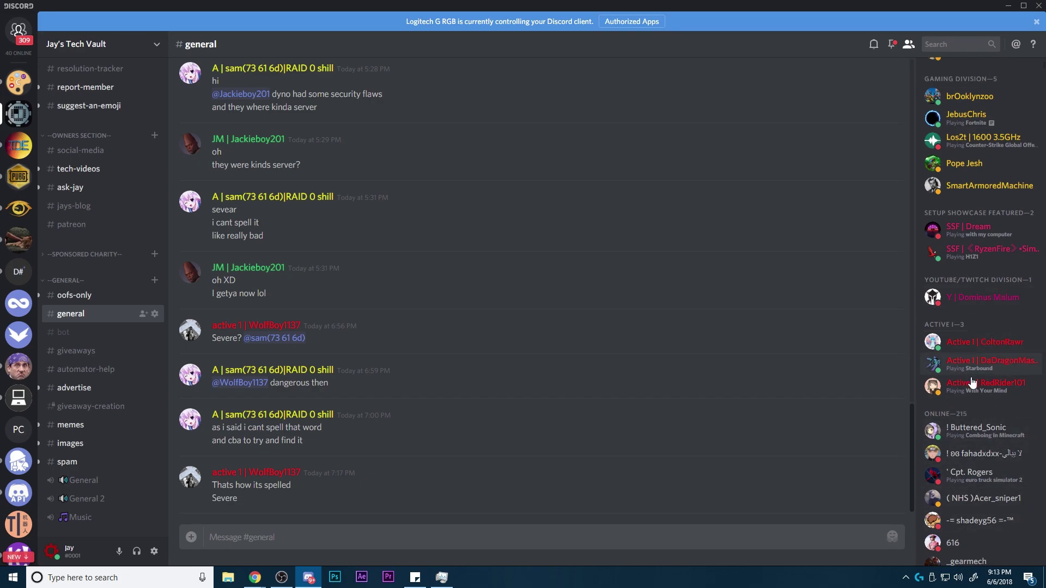
scroll(937, 278, down, 10)
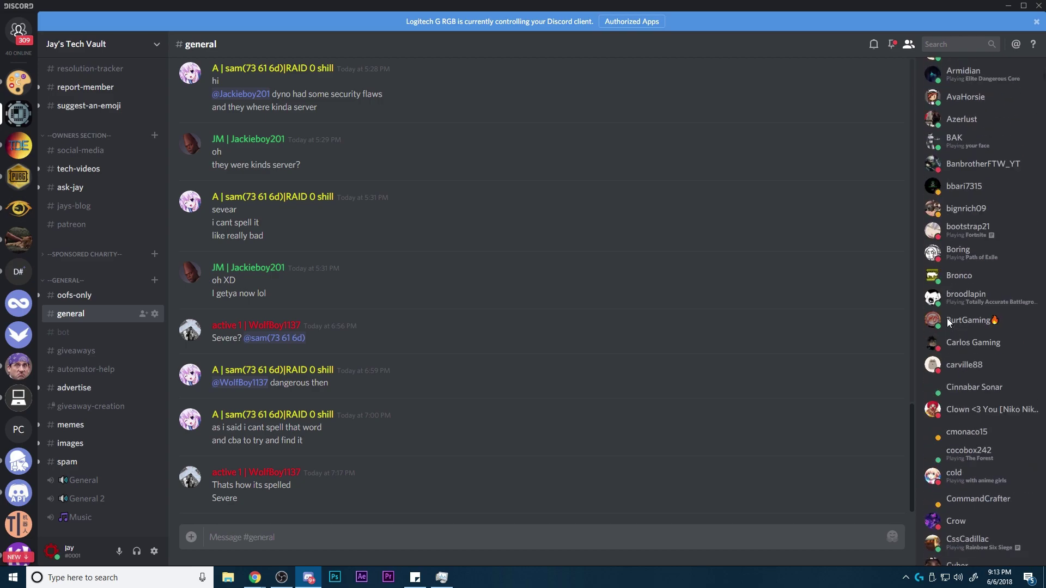
scroll(947, 318, up, 10)
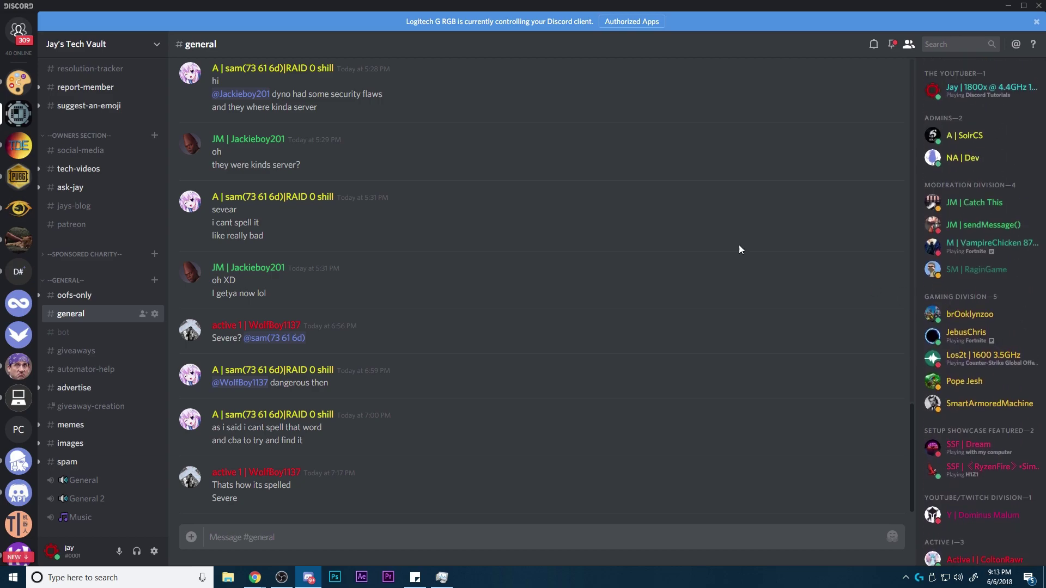
scroll(192, 223, up, 4)
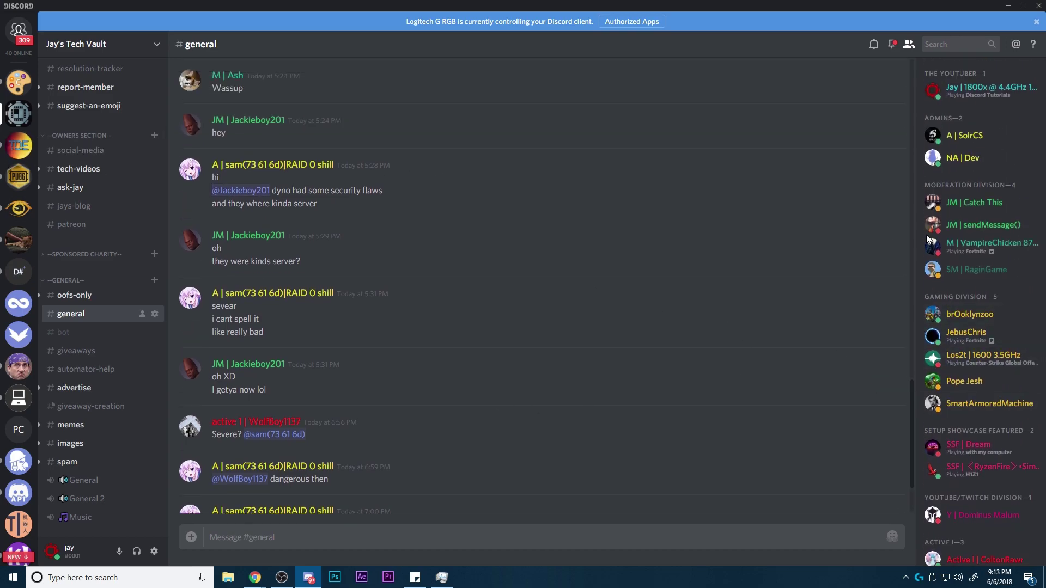
scroll(192, 224, down, 4)
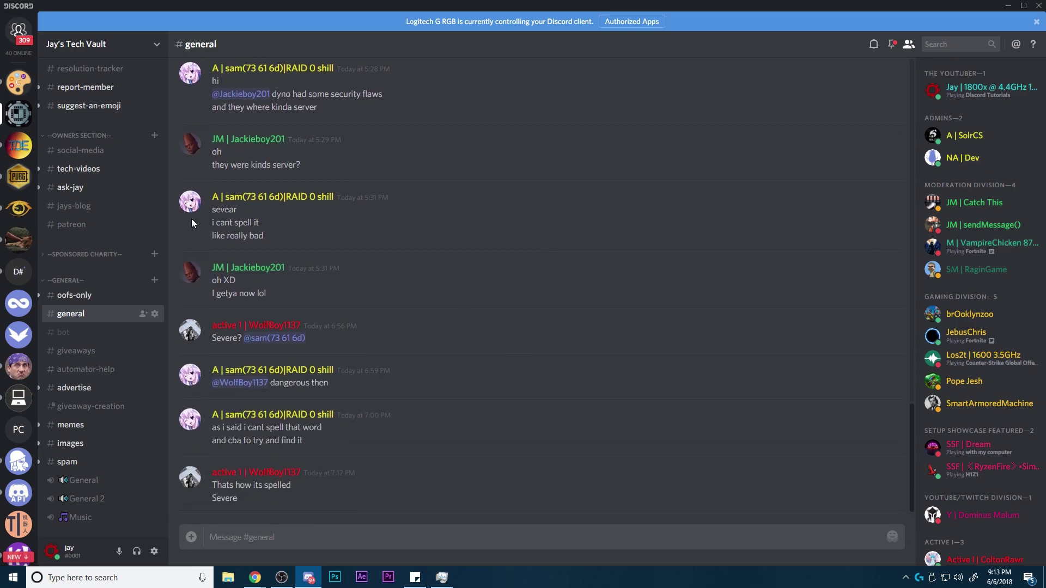
- Switch to The Discord Experts, check two members' profile cards, then open its Overview settings
click(18, 145)
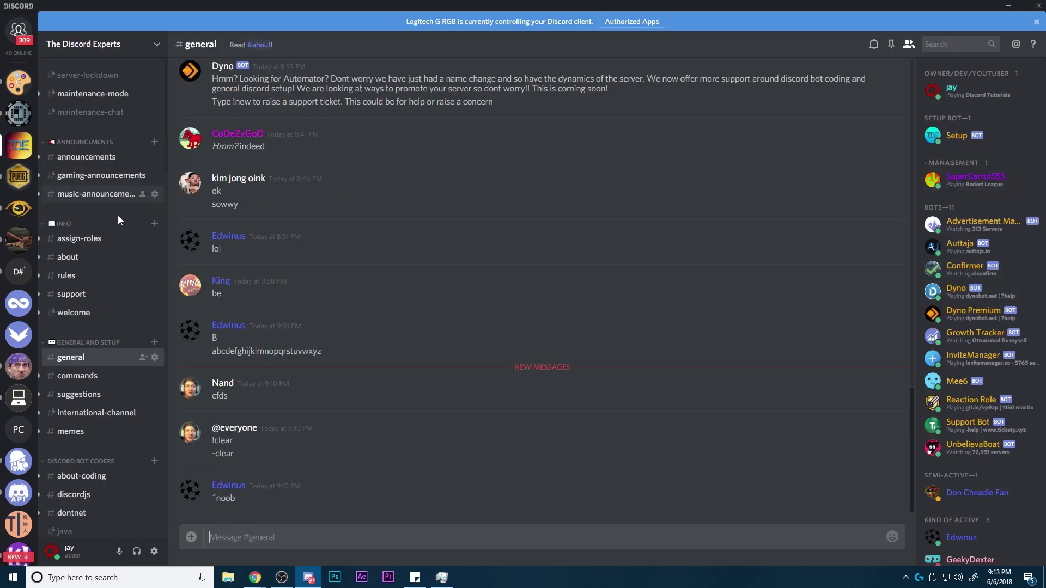
scroll(1020, 298, down, 4)
scroll(1017, 302, up, 4)
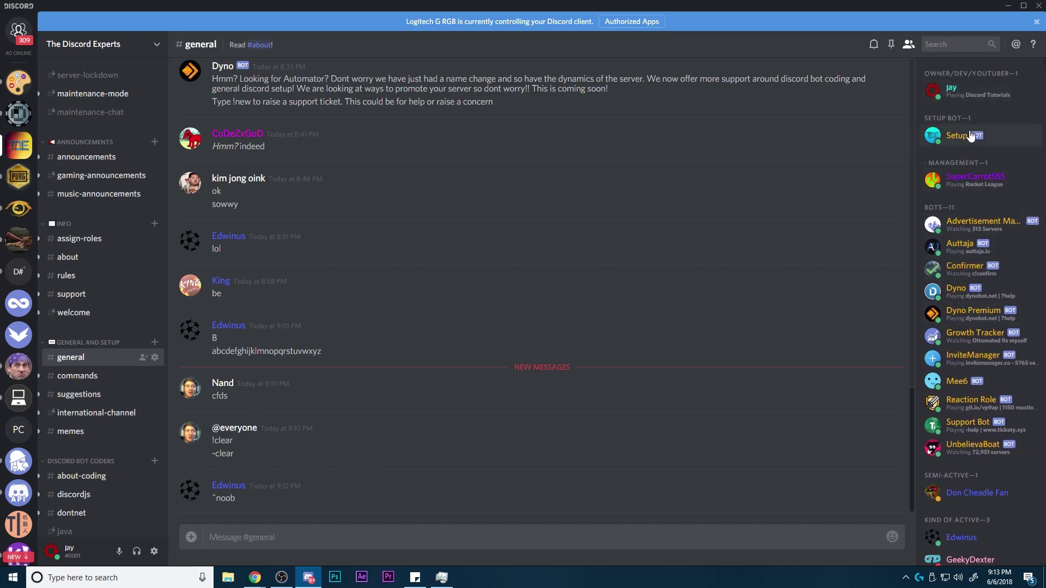
click(972, 187)
click(972, 183)
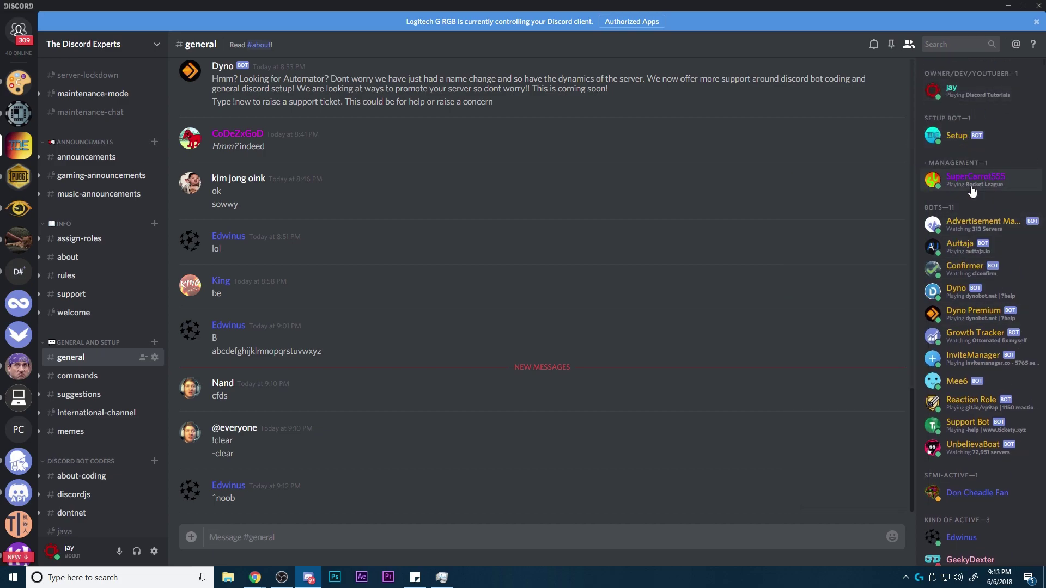
click(971, 94)
click(971, 94)
click(119, 49)
click(104, 96)
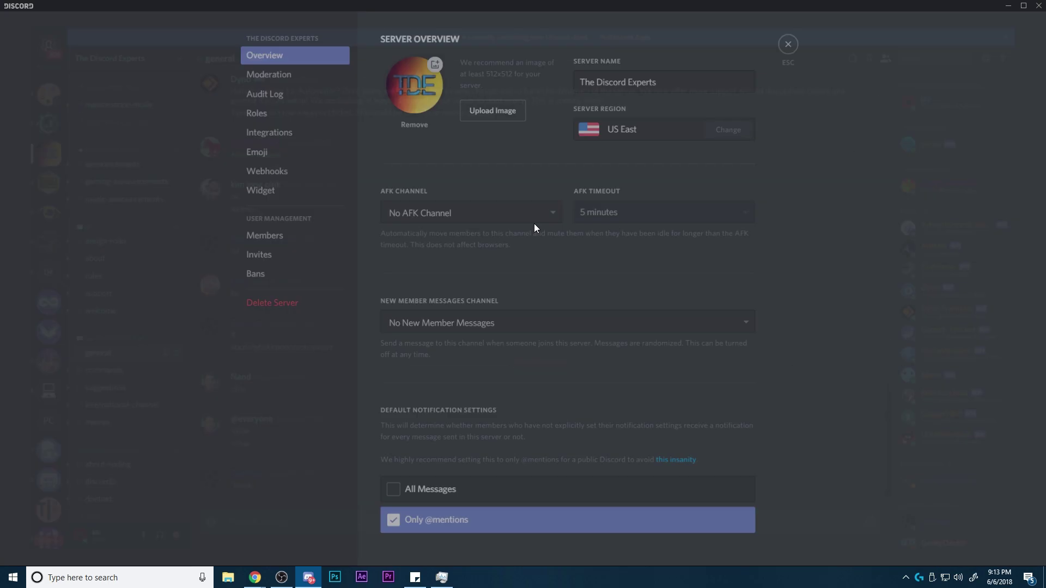
- Inspect the Admin and Moderator roles in The Discord Experts' Roles, then return to #general
click(282, 236)
click(297, 120)
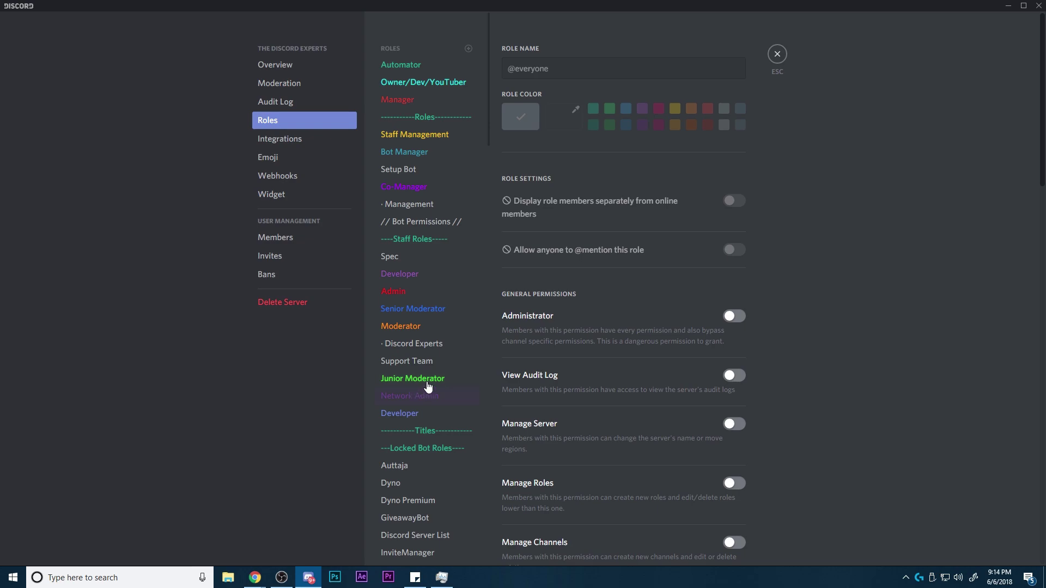
click(409, 300)
click(421, 326)
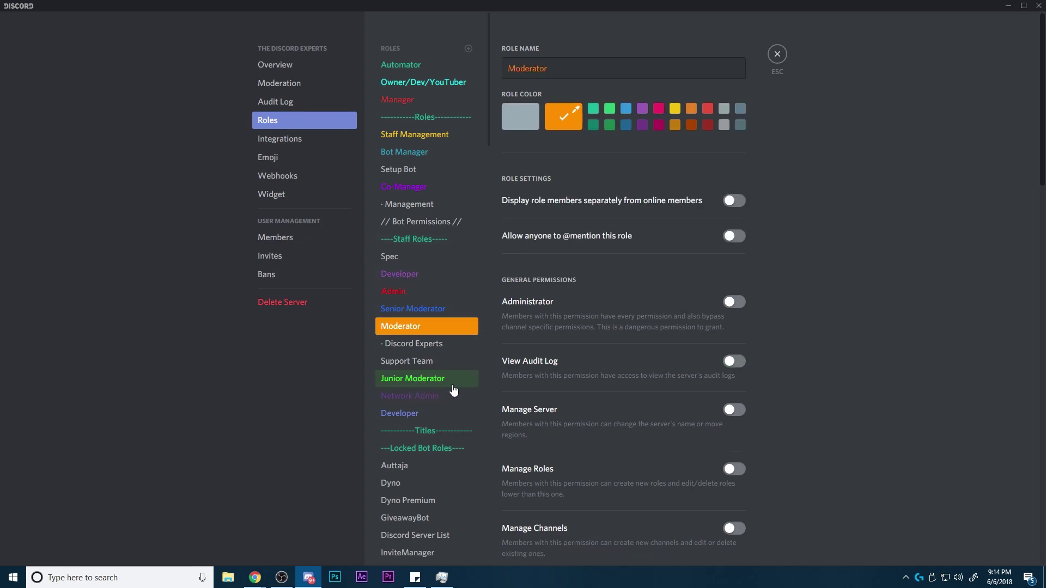
click(777, 53)
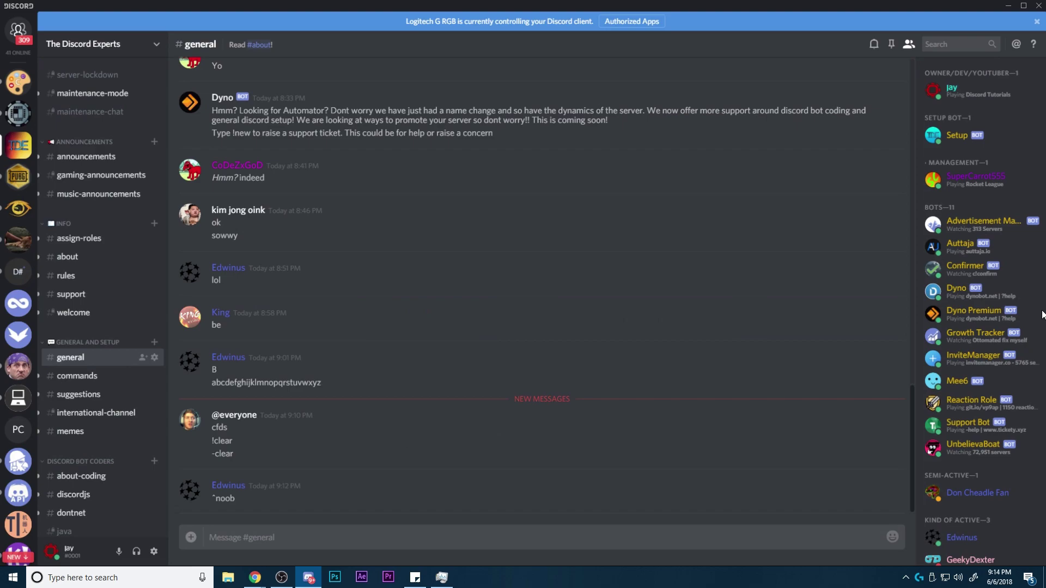
click(963, 191)
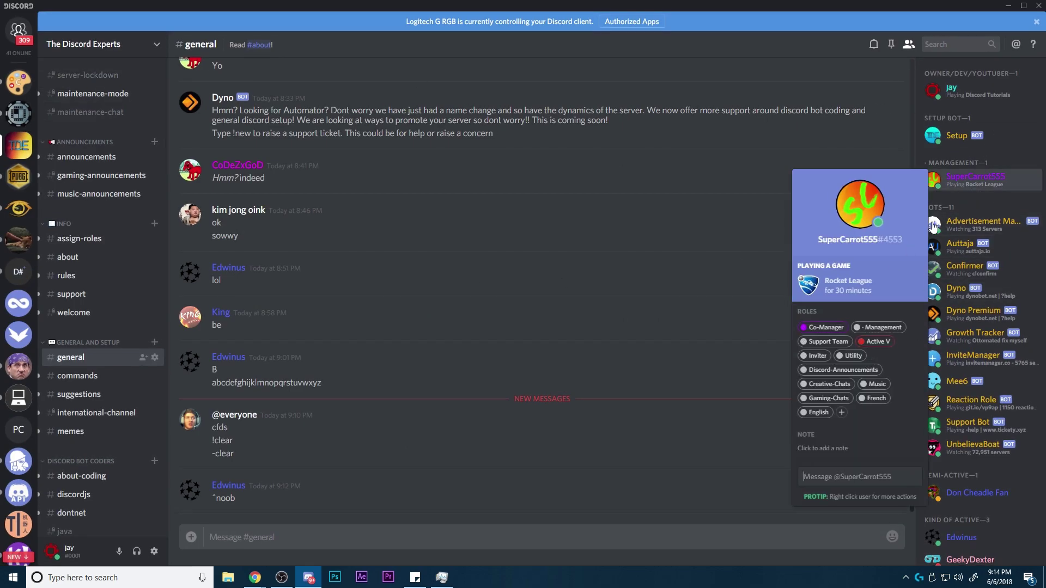
click(745, 145)
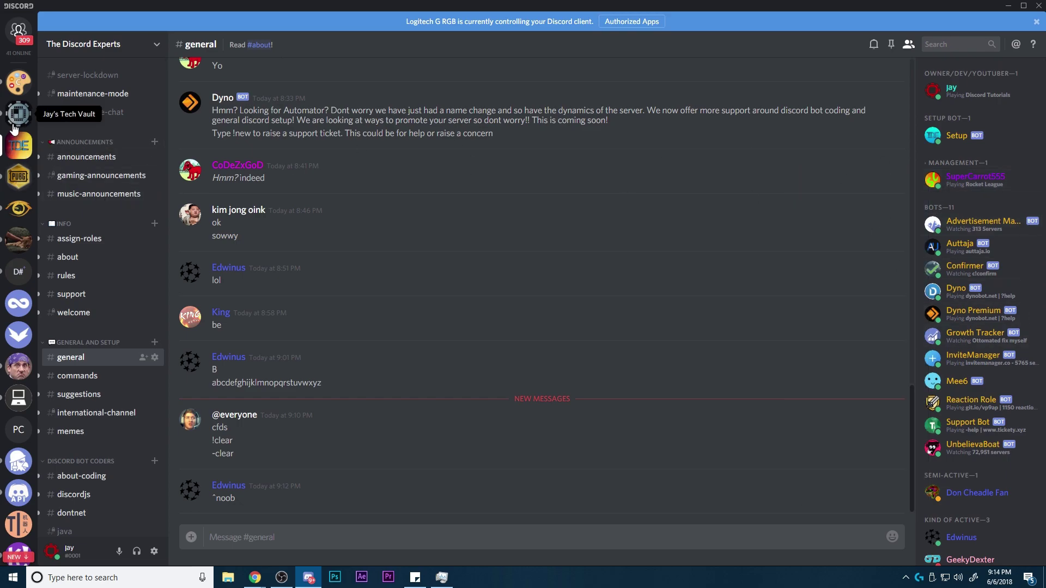
click(18, 83)
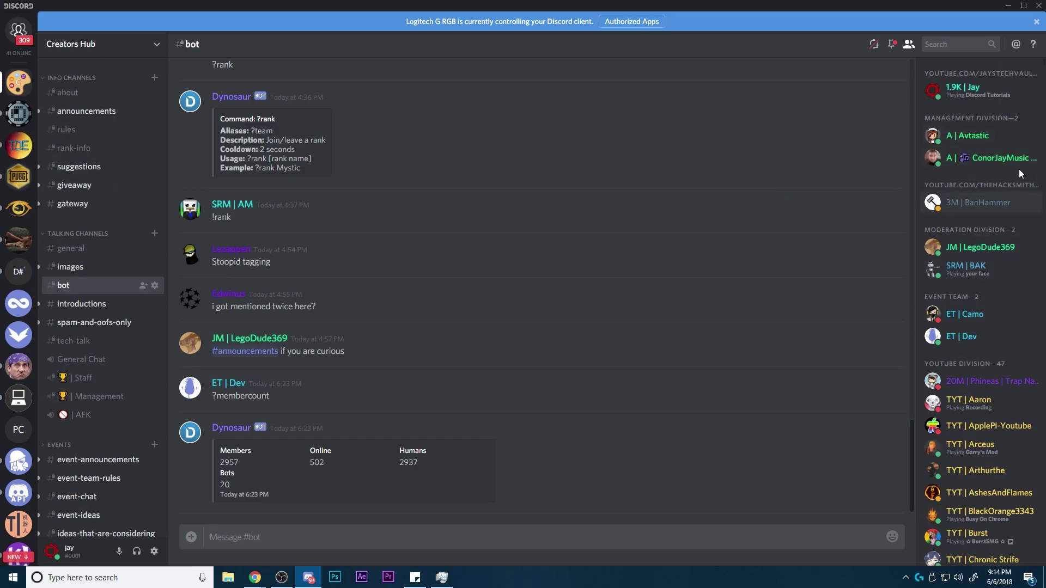
click(18, 114)
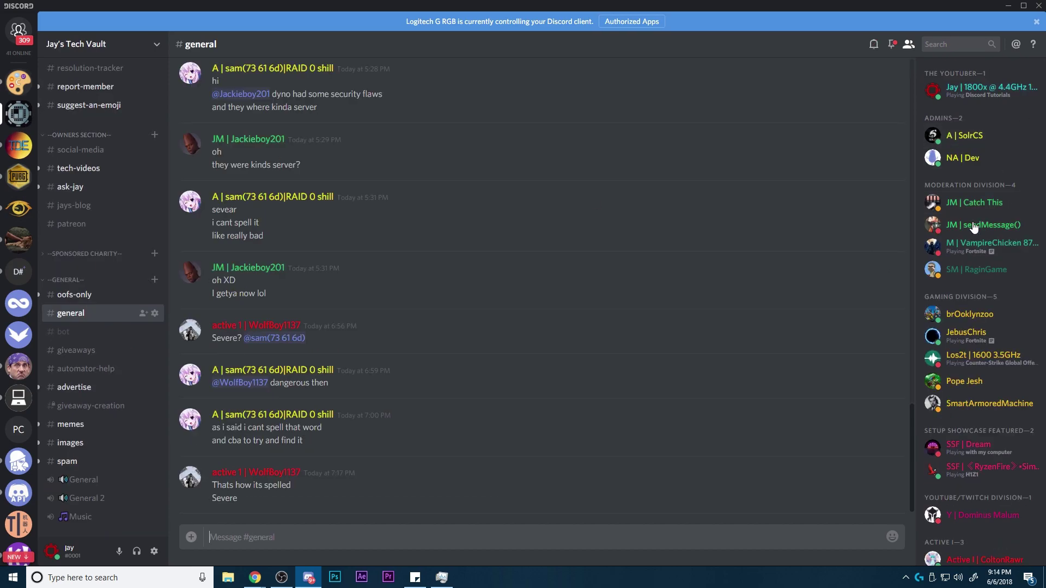
click(18, 141)
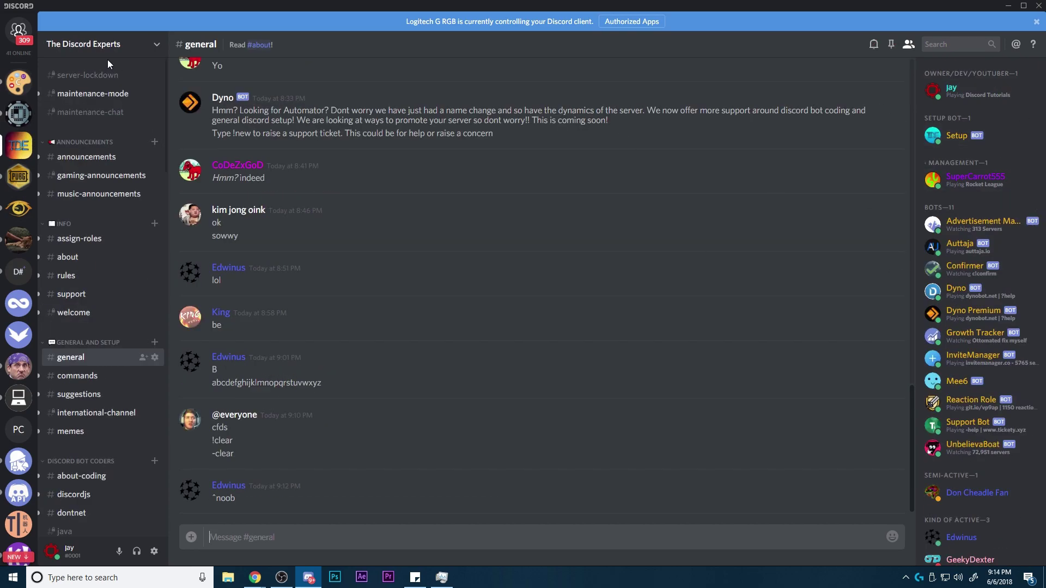
click(90, 44)
click(1006, 180)
scroll(1002, 207, down, 5)
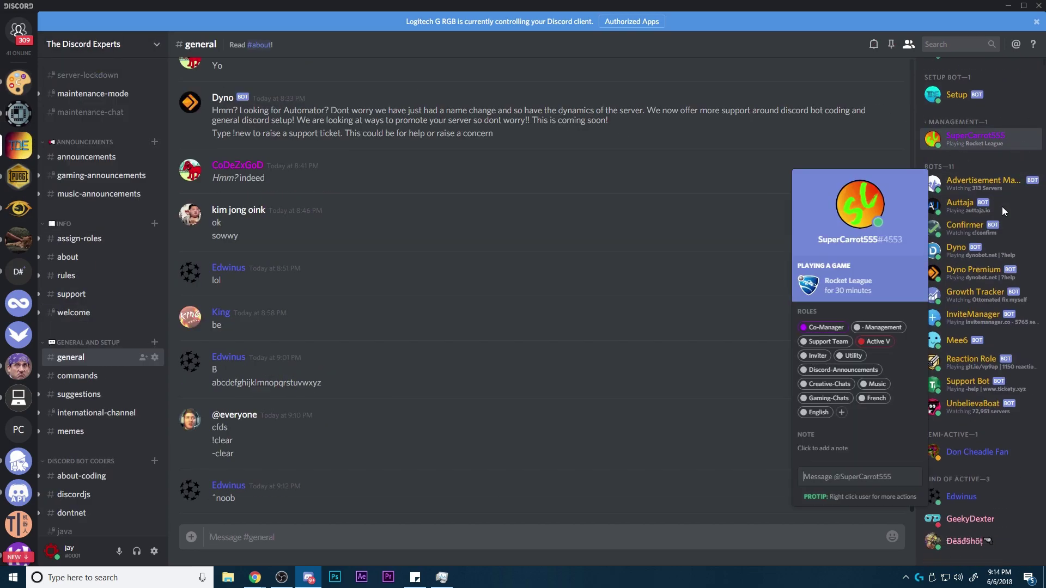
scroll(1016, 252, up, 5)
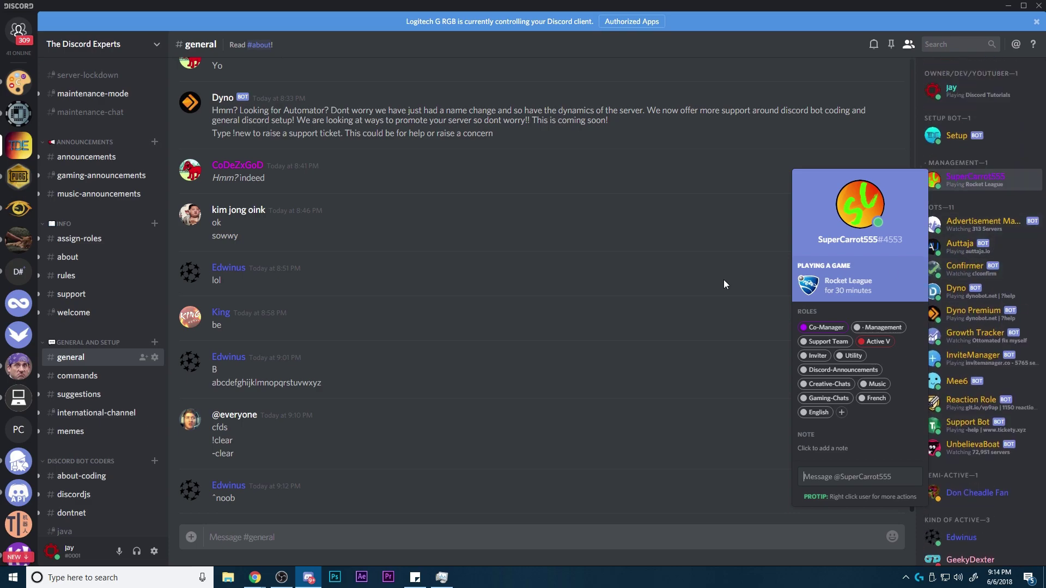
click(463, 348)
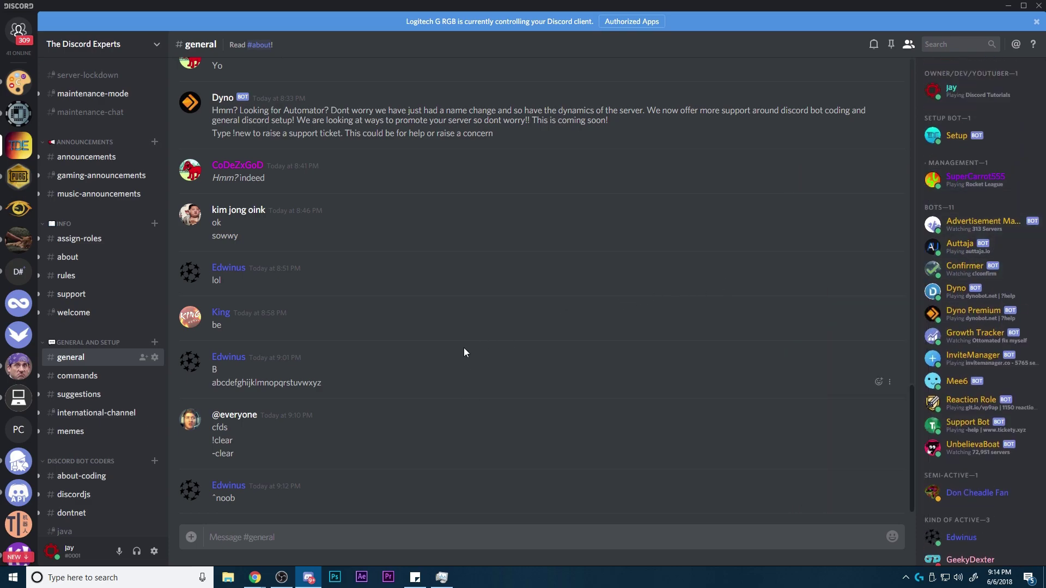
click(18, 30)
click(26, 94)
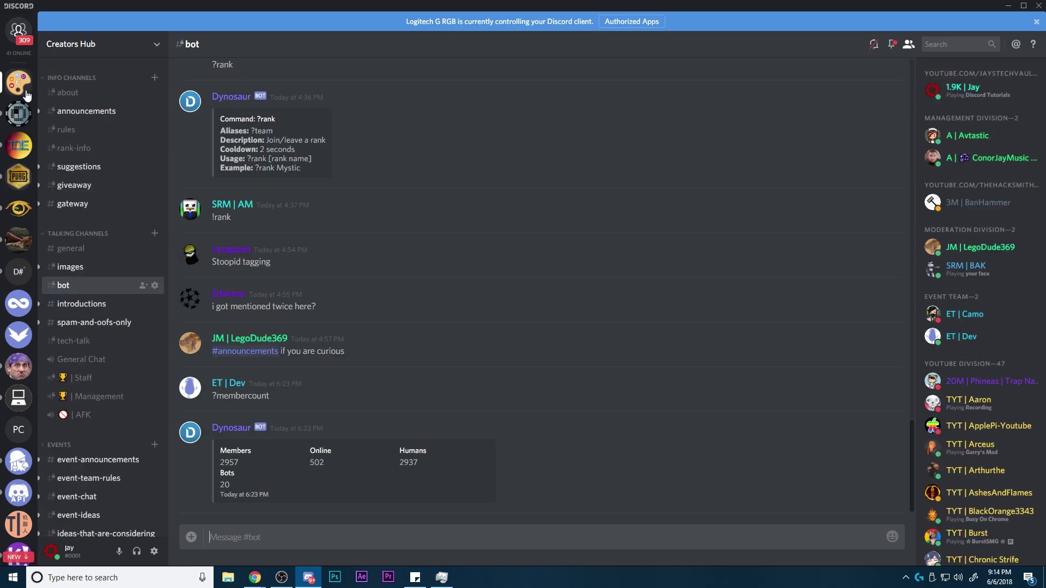
click(22, 113)
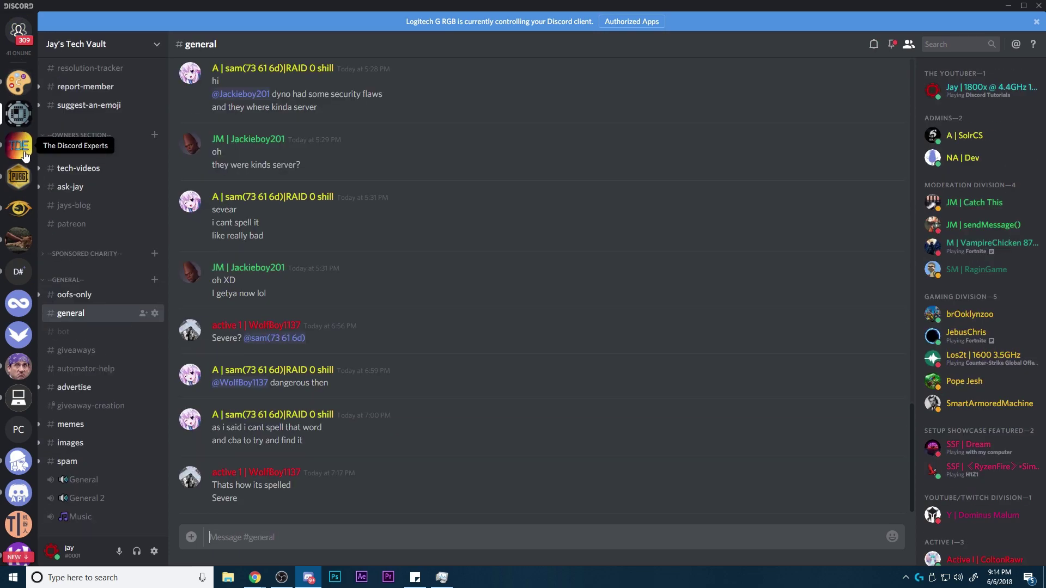
click(18, 145)
click(18, 83)
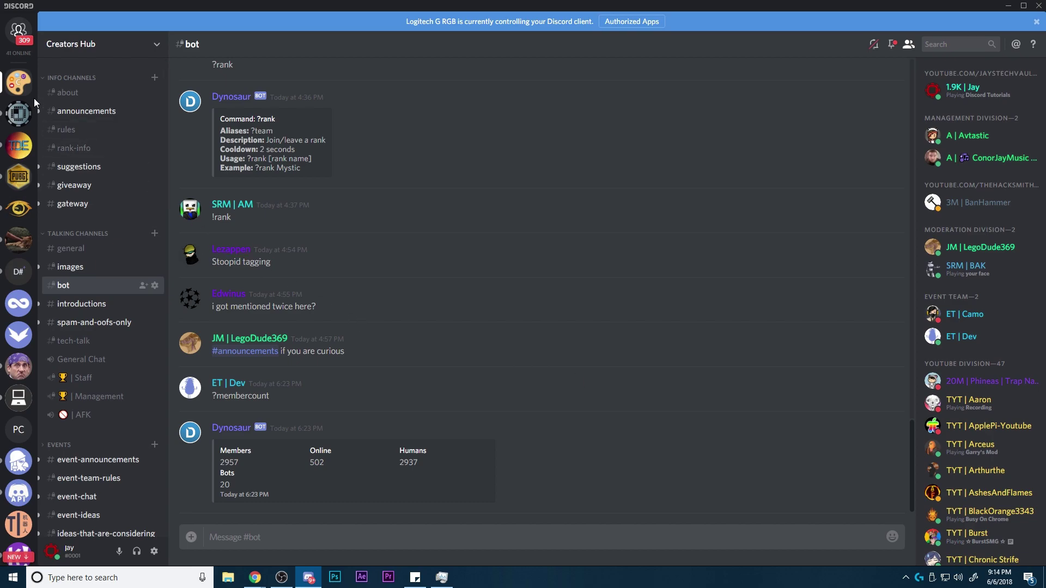
click(18, 145)
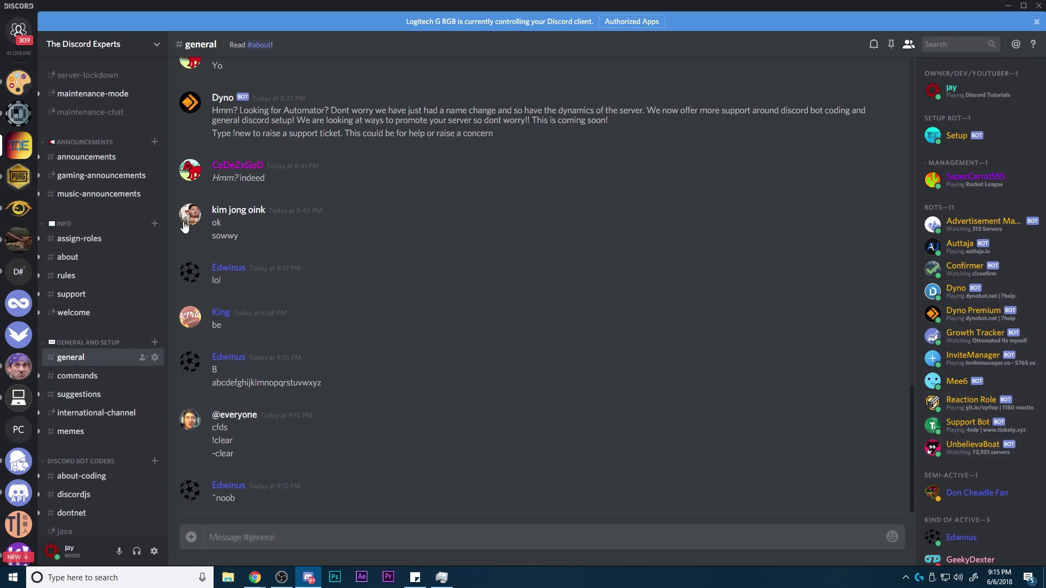
drag(312, 111, 284, 111)
click(532, 153)
key(alt+Tab)
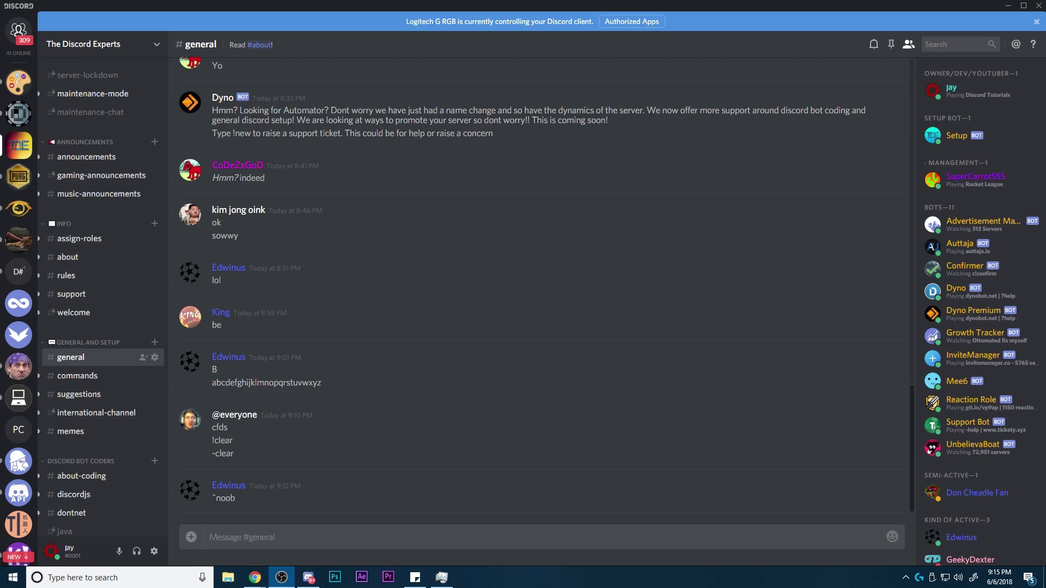